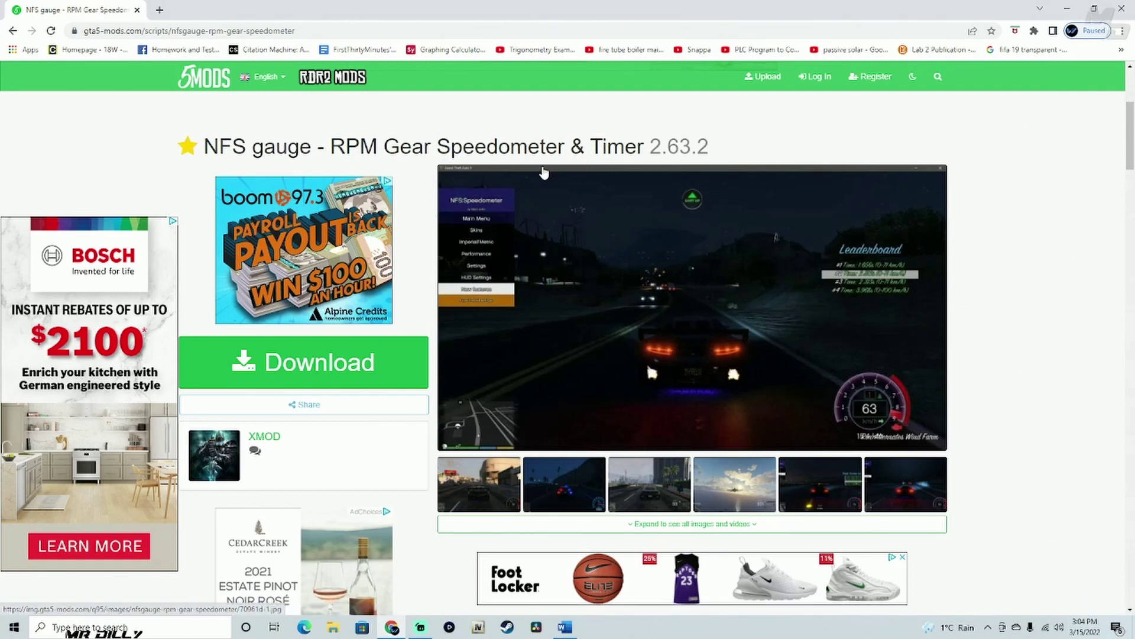
- Scroll down the NFS gauge mod page and open its first gameplay screenshot full-size
drag(413, 147, 925, 153)
click(981, 194)
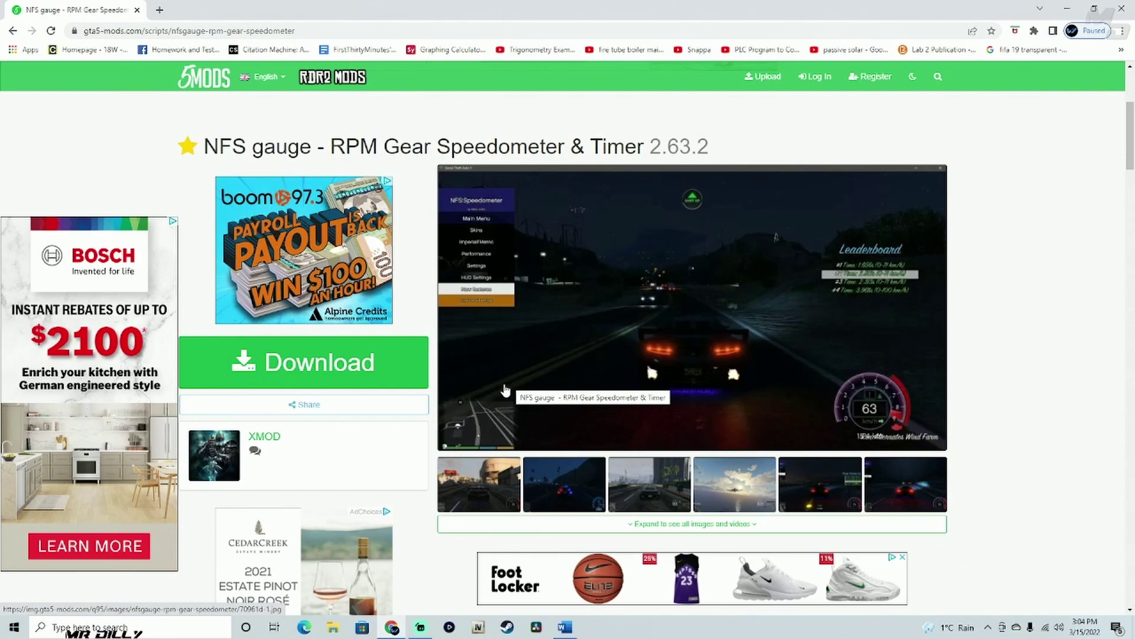
scroll(510, 387, down, 3)
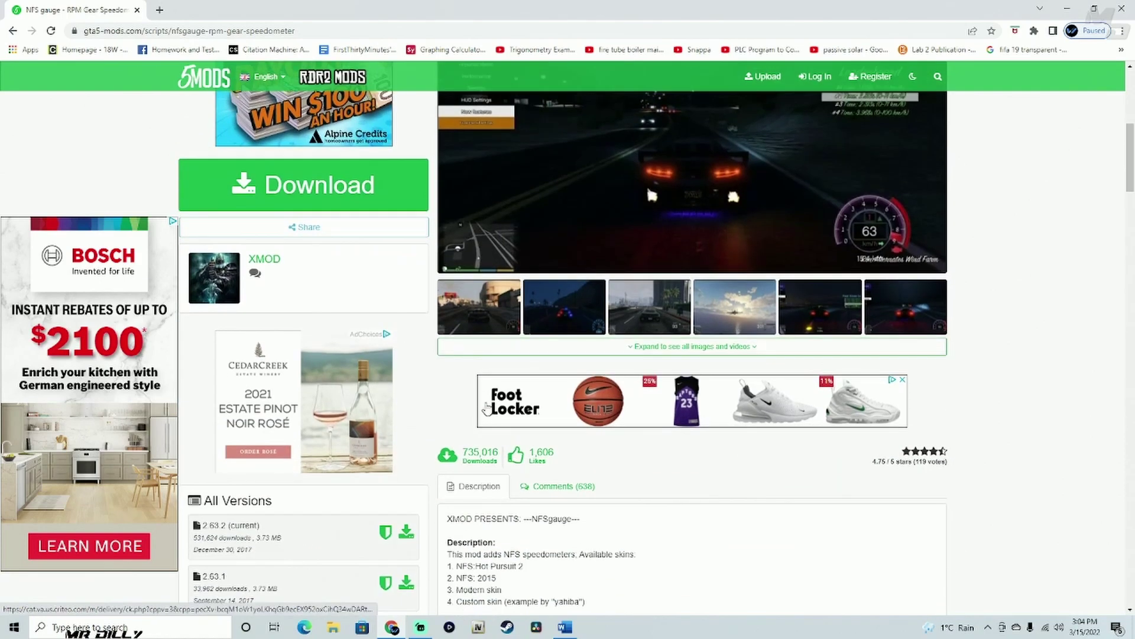
click(495, 327)
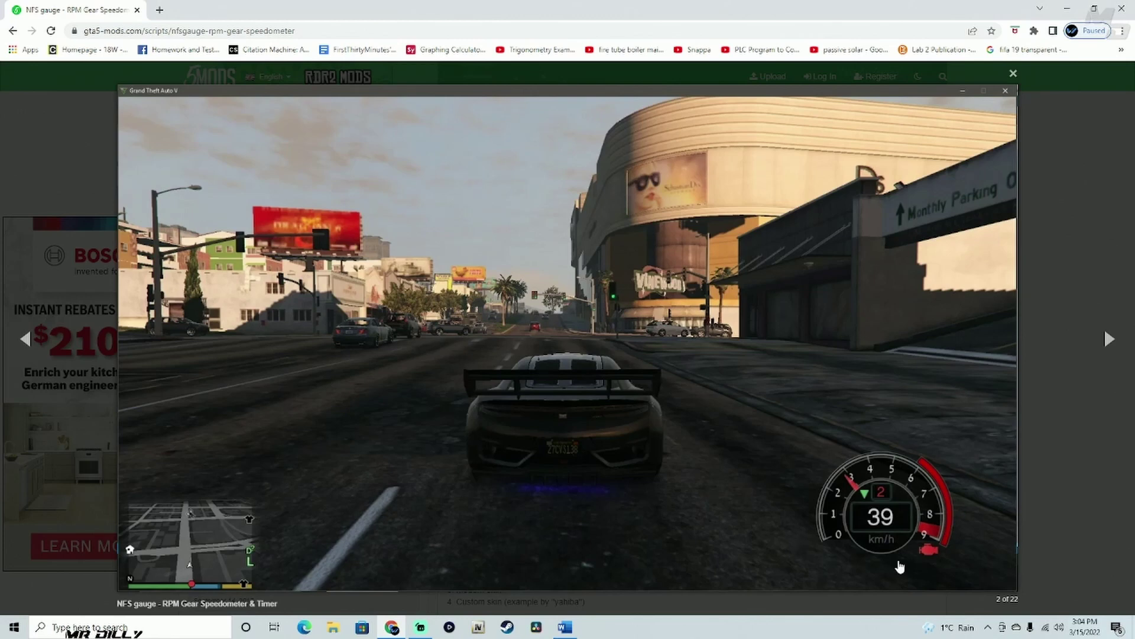
- Page through the gameplay screenshots to image 7 of 22, then close the gallery
click(1109, 340)
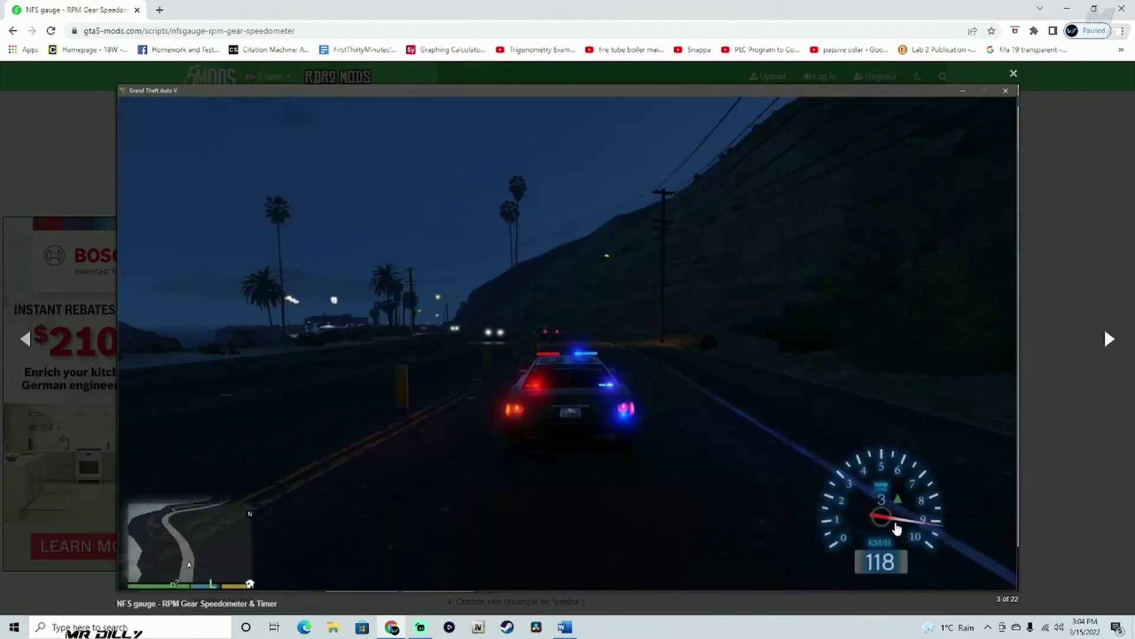
click(1110, 340)
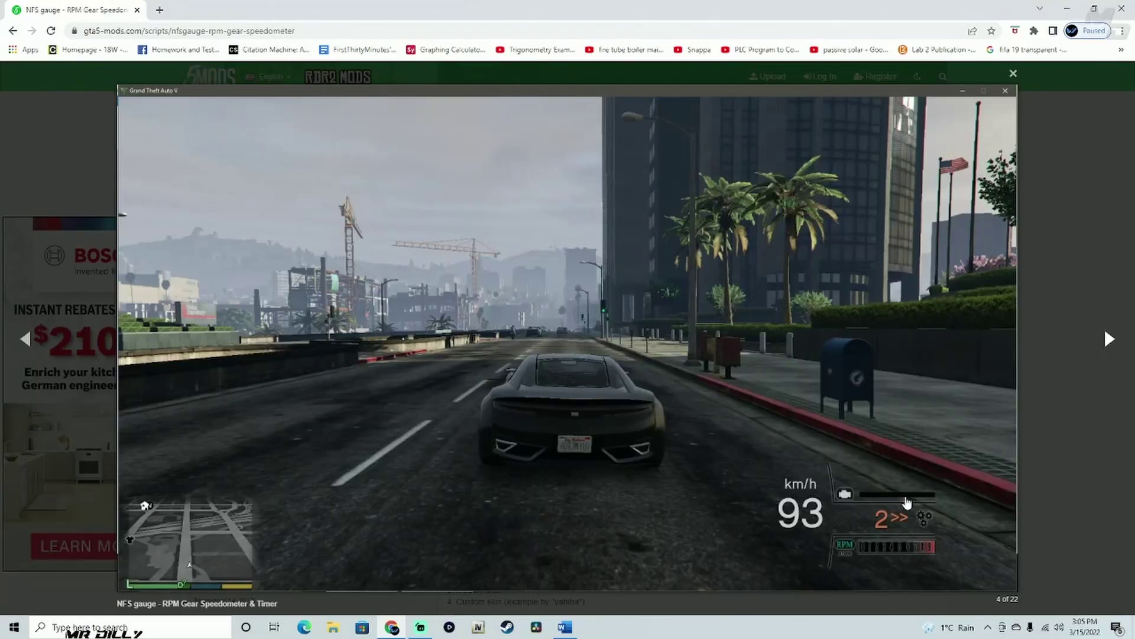
click(1109, 340)
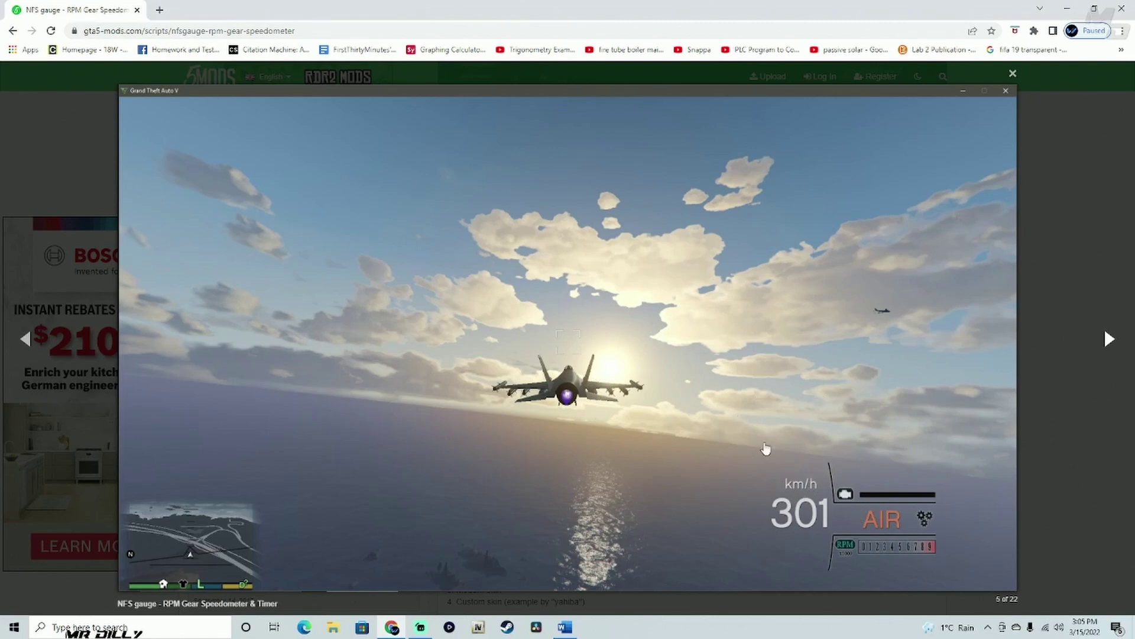
click(1111, 346)
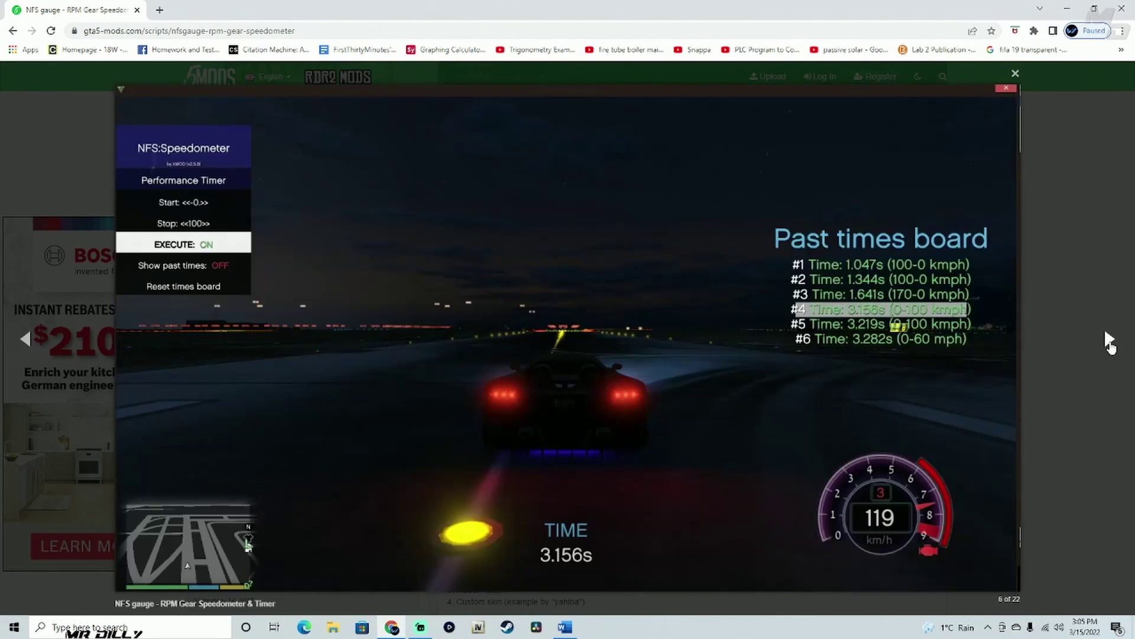
click(1110, 344)
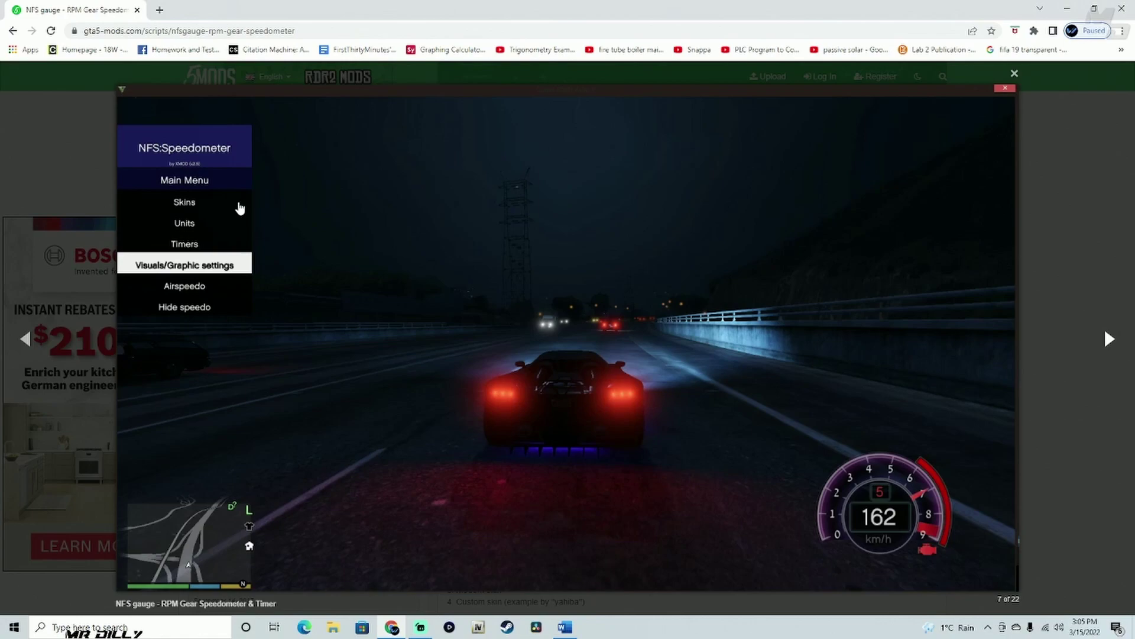
click(1015, 73)
- Download the version 2.63.2 archive and leave it on the desktop with the browser minimized
scroll(986, 394, up, 5)
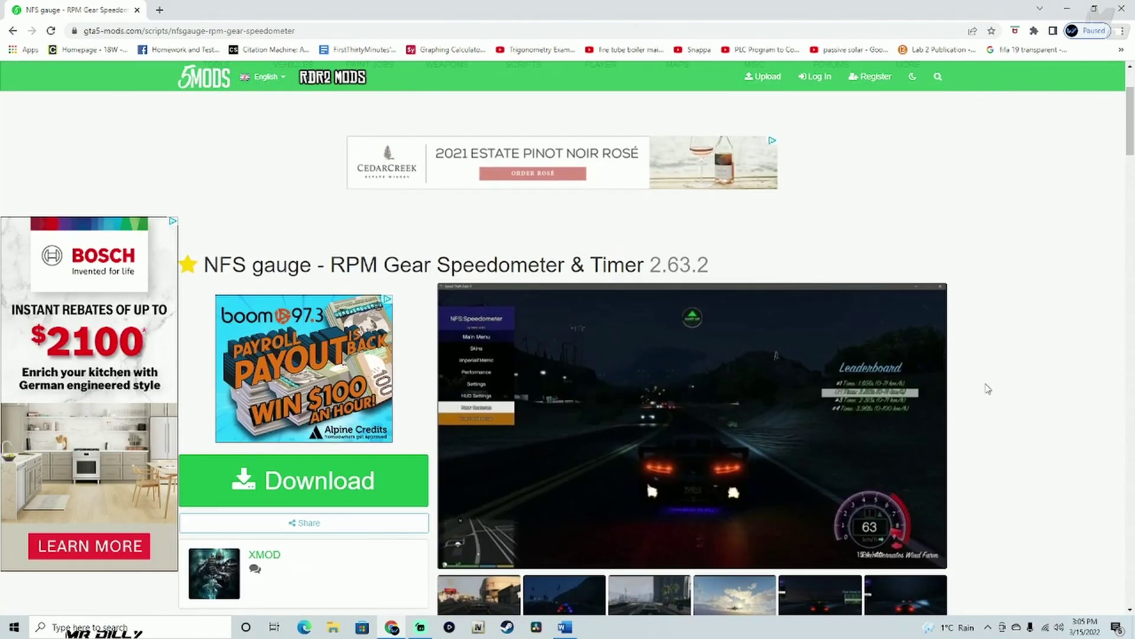
scroll(993, 370, down, 4)
scroll(447, 461, down, 2)
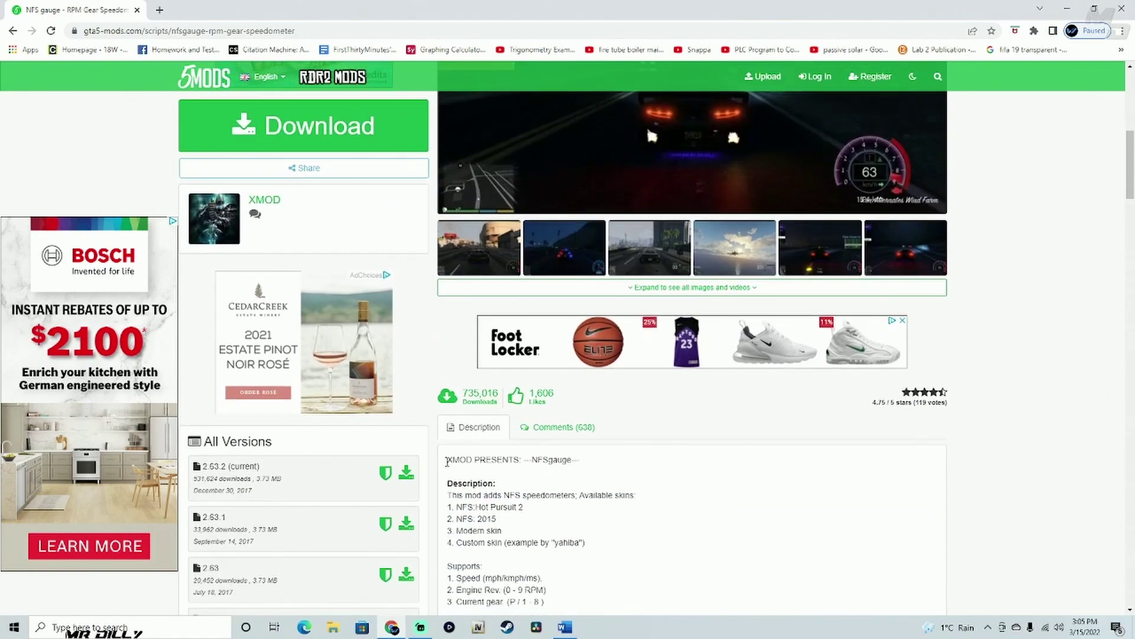
click(406, 473)
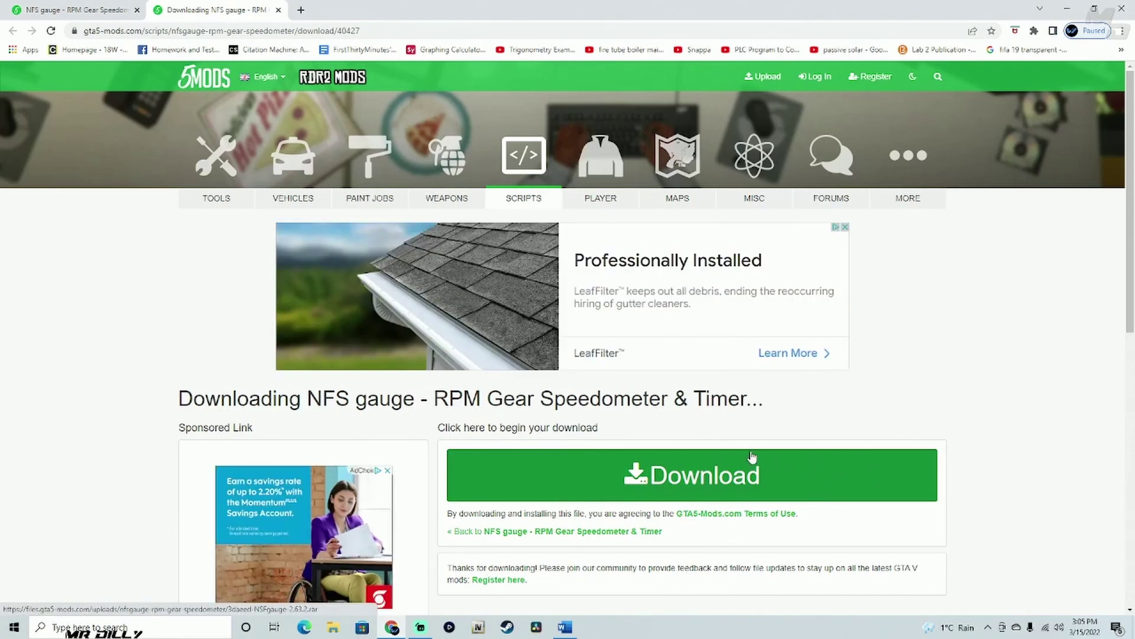
click(1067, 9)
mouse_move(928, 204)
mouse_down()
mouse_move(707, 324)
mouse_move(929, 264)
mouse_move(923, 204)
mouse_up()
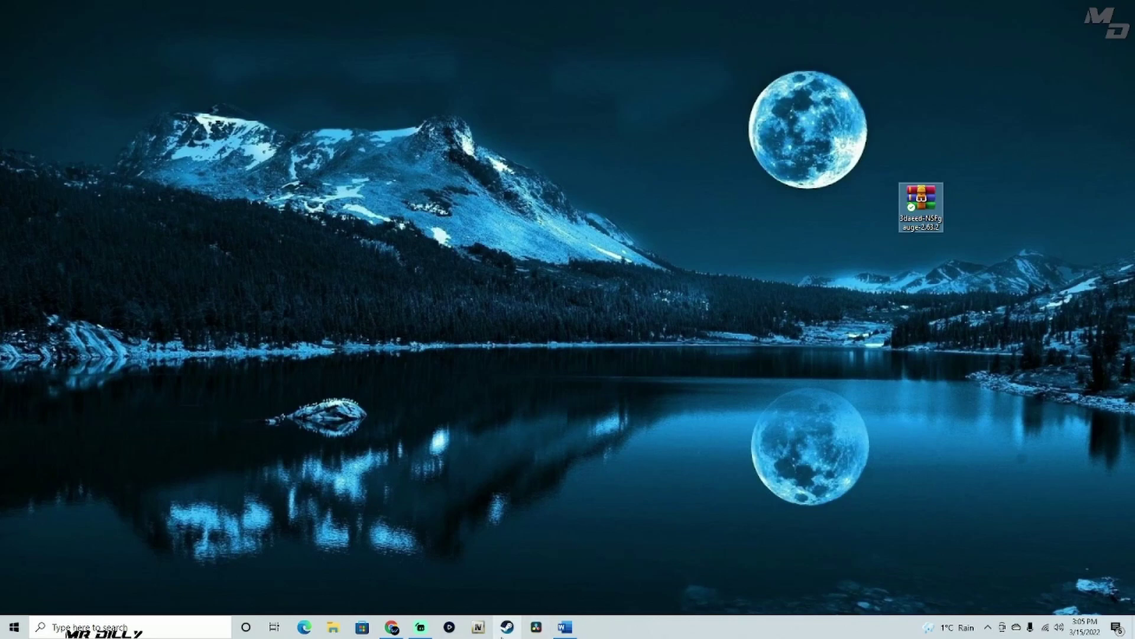
- Browse Grand Theft Auto V's local files from its Steam properties, placing the folder window left
click(506, 628)
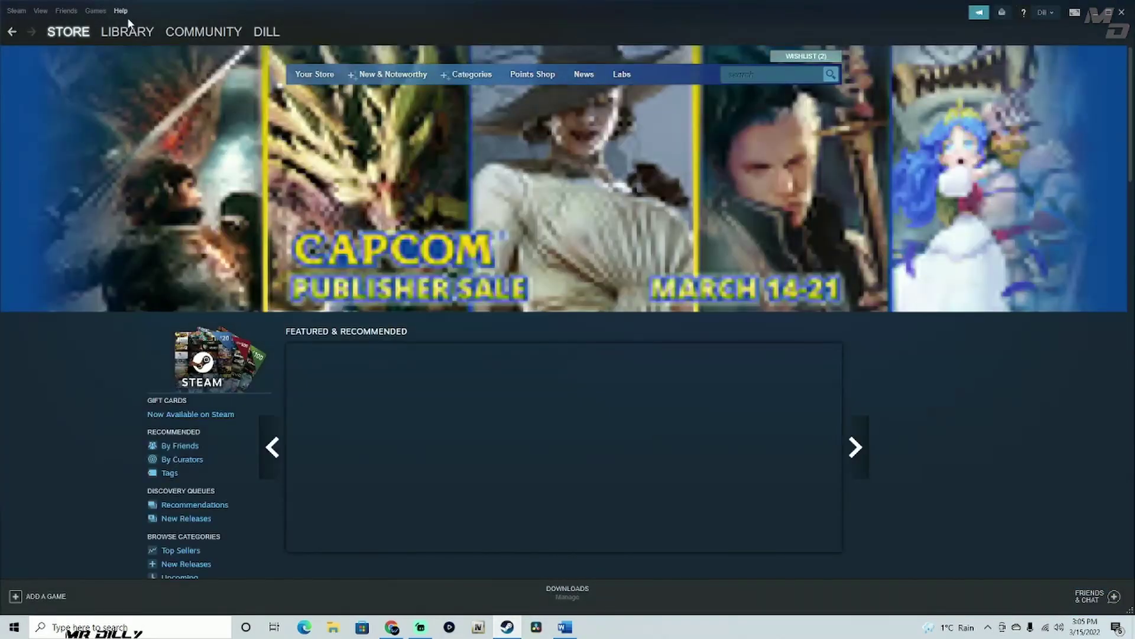
click(127, 32)
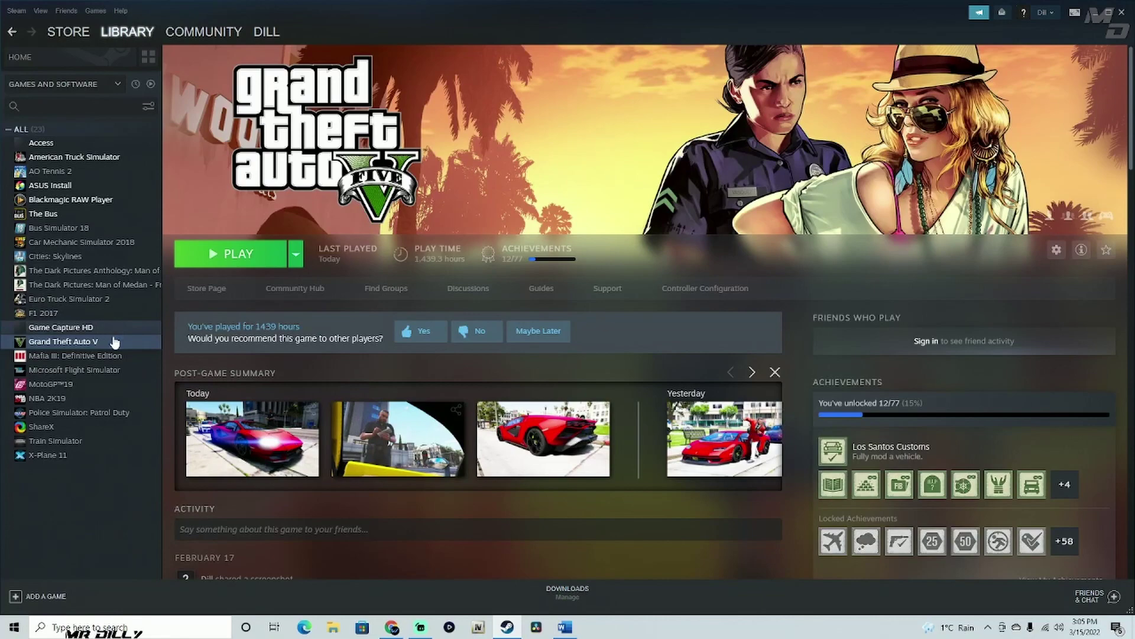
right_click(117, 343)
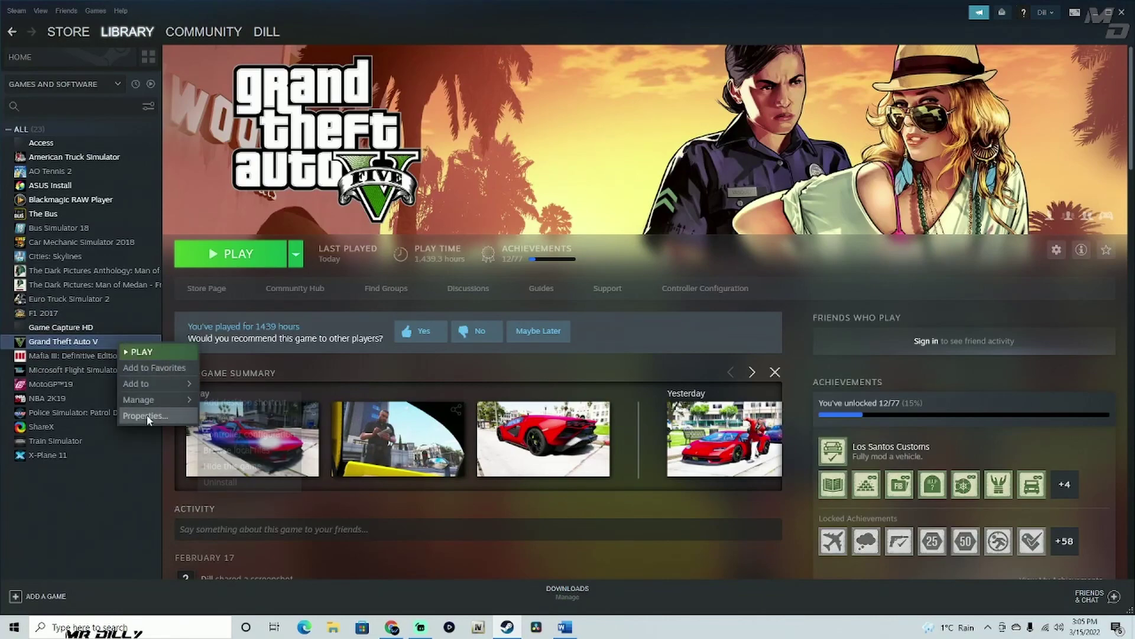
click(133, 413)
click(365, 237)
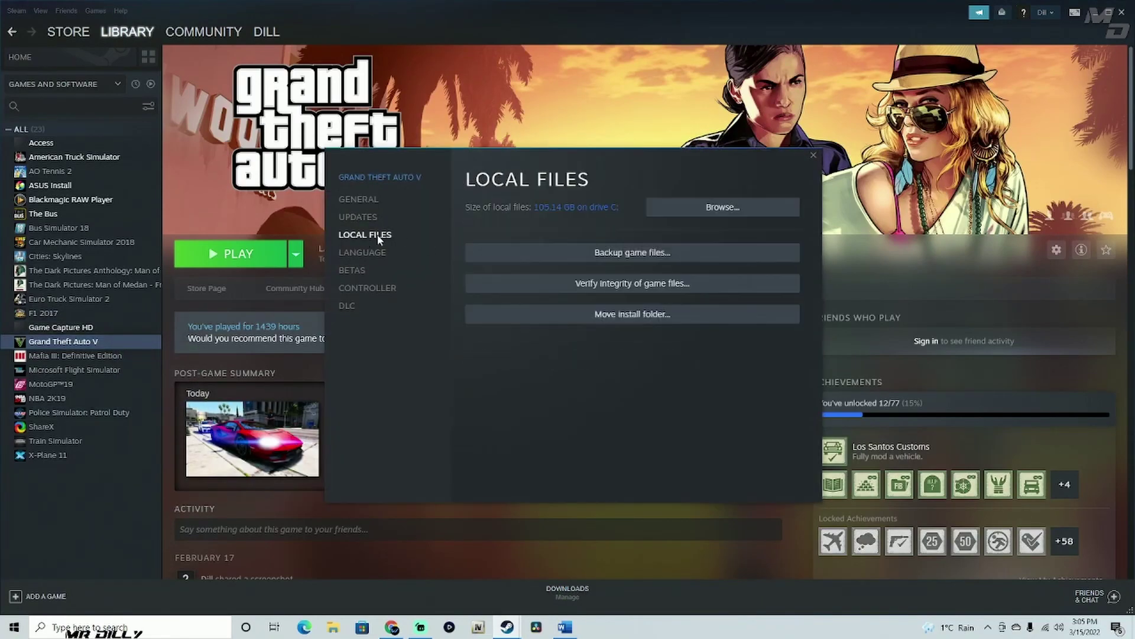
click(742, 216)
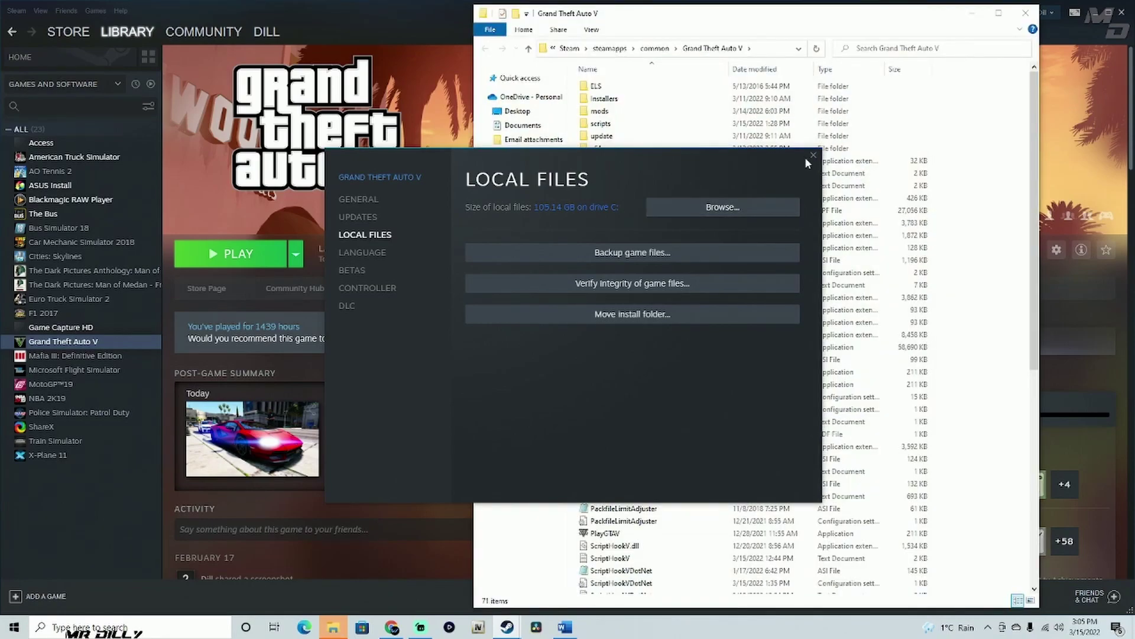
click(813, 157)
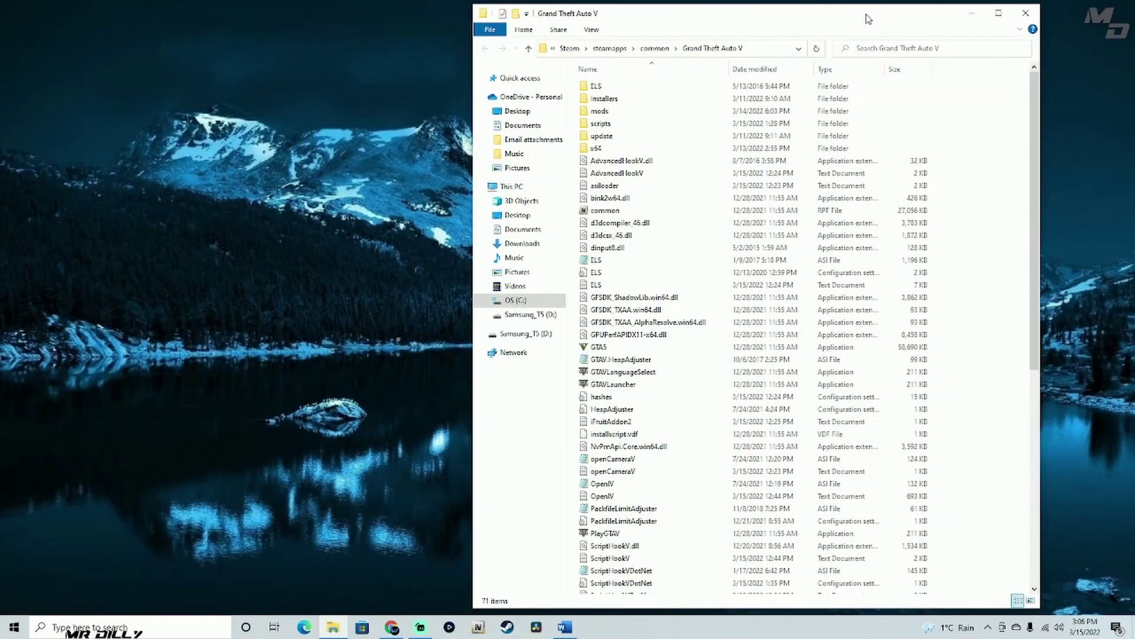
drag(867, 18, 436, 25)
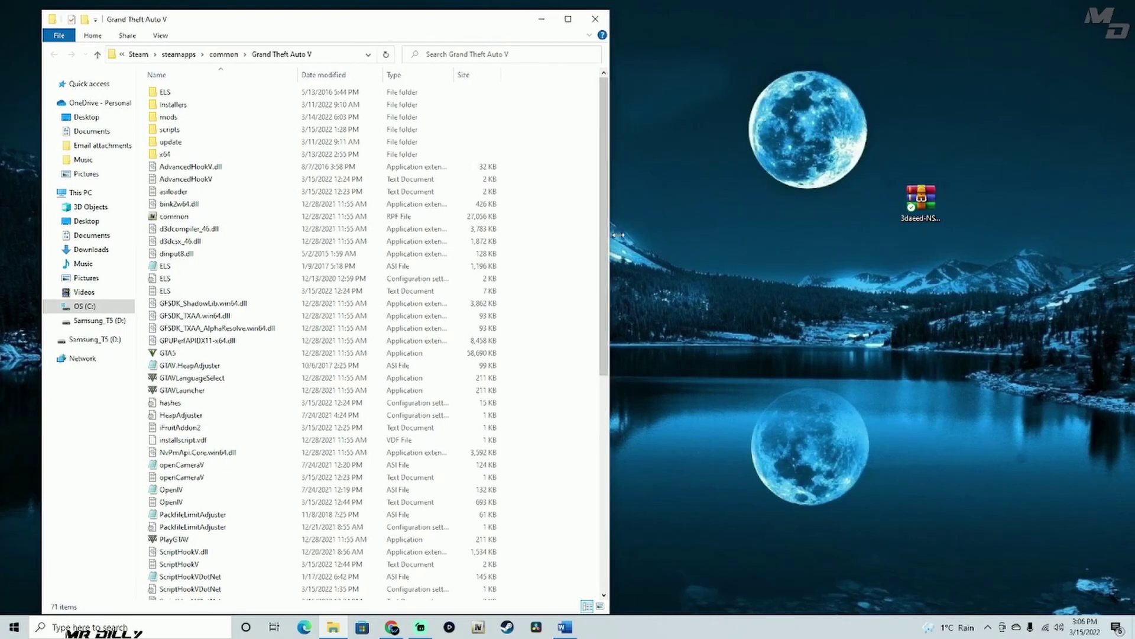
- Unpack the NFS gauge .rar with WinRAR's Wizard into the 3daeed-NFSgauge-2.63.2 desktop folder
drag(609, 235, 626, 235)
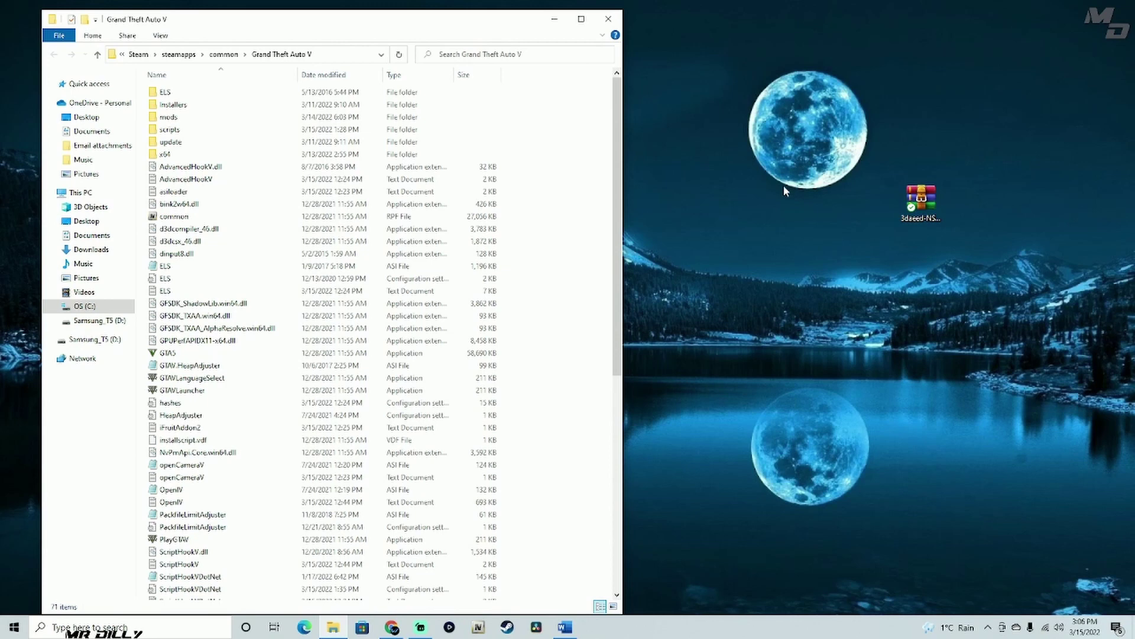
double_click(929, 198)
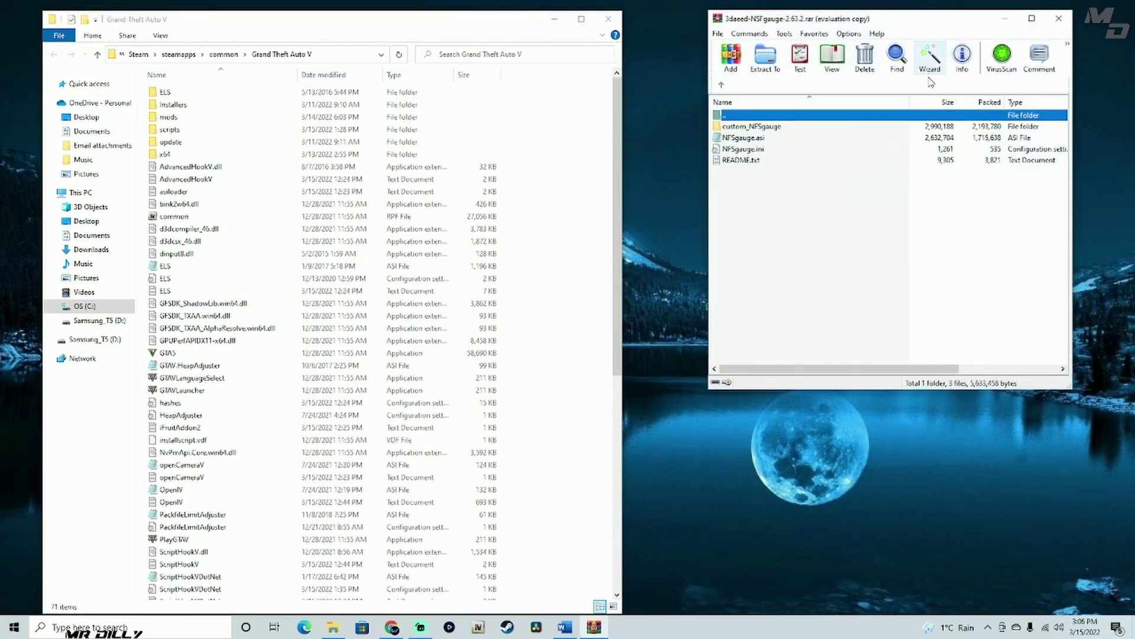
click(954, 209)
click(939, 71)
click(894, 285)
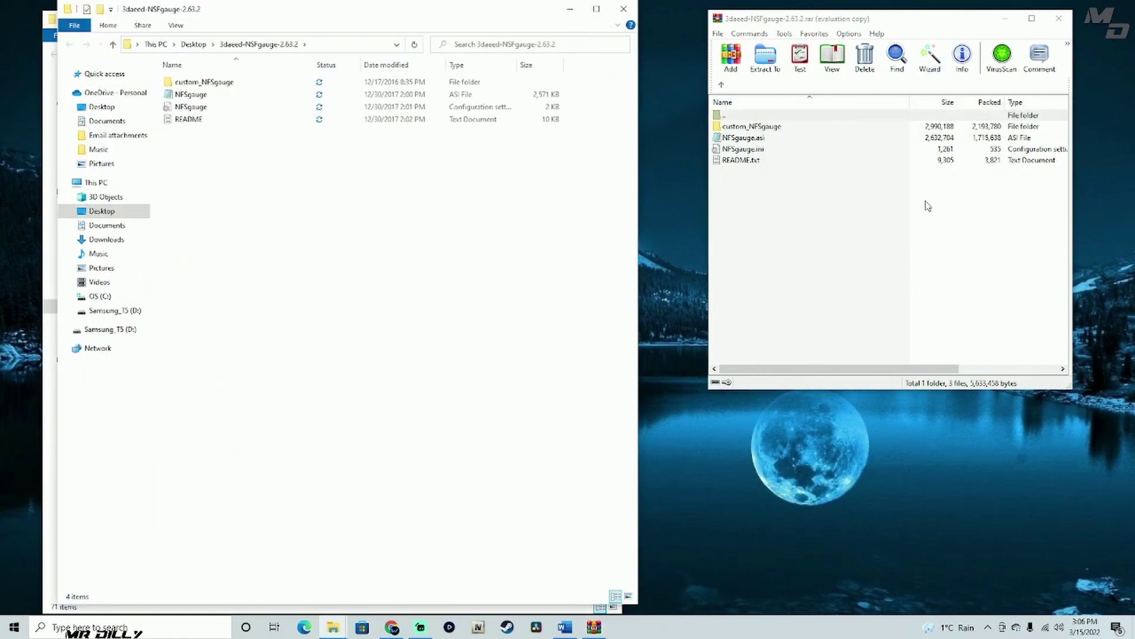
- Move NFSgauge.asi, NFSgauge.ini and custom_NFSgauge into the Grand Theft Auto V folder
drag(361, 18, 932, 25)
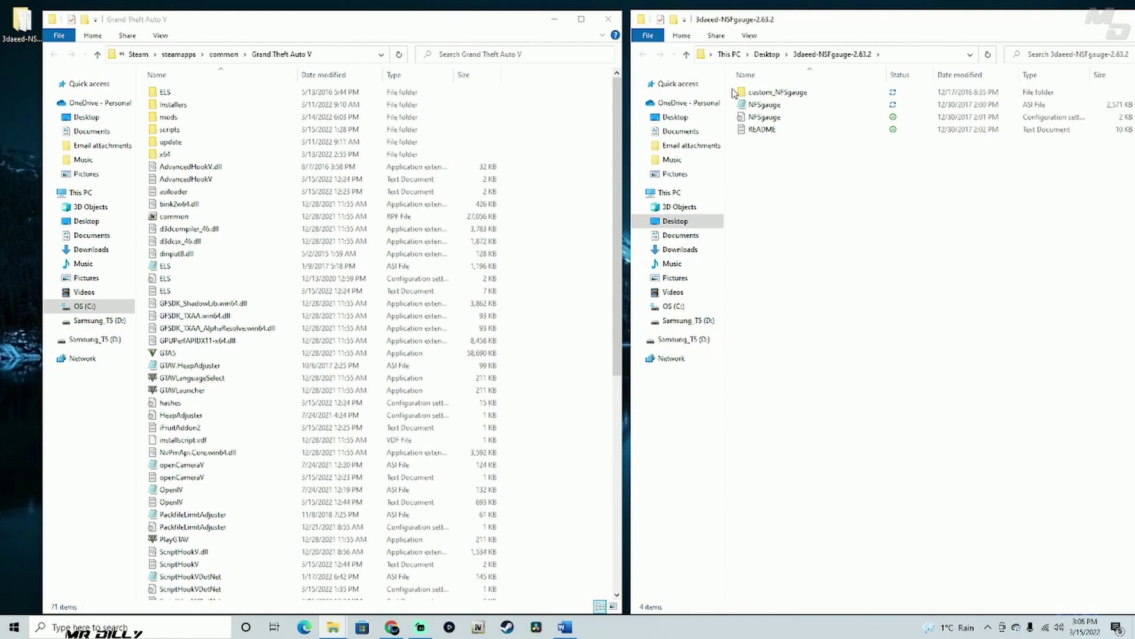
drag(732, 93, 792, 120)
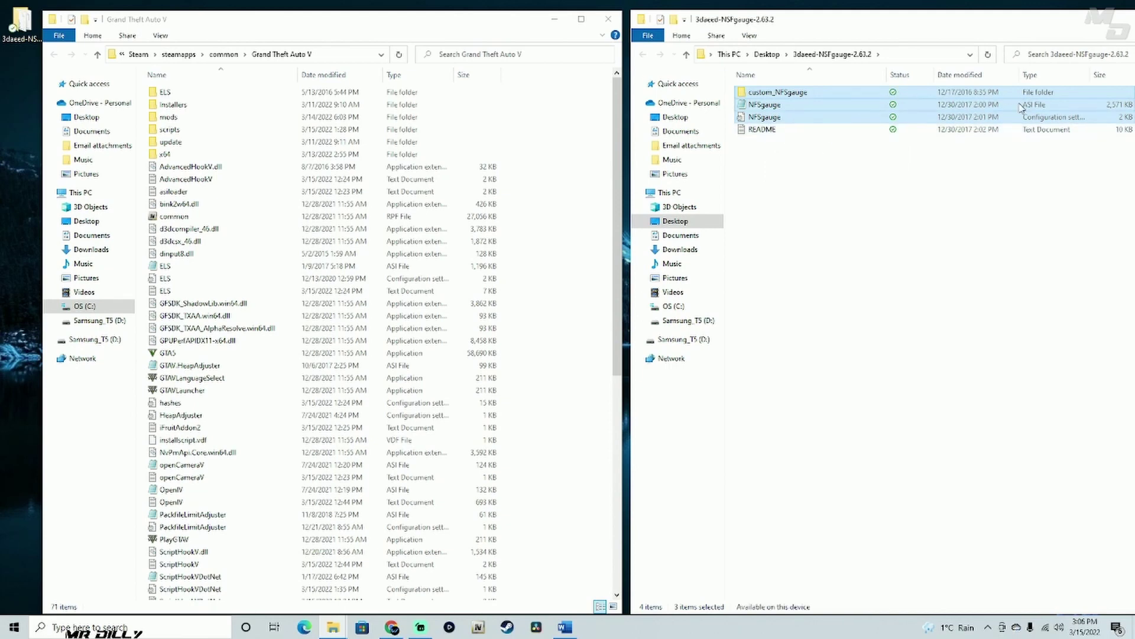
drag(1019, 107, 583, 356)
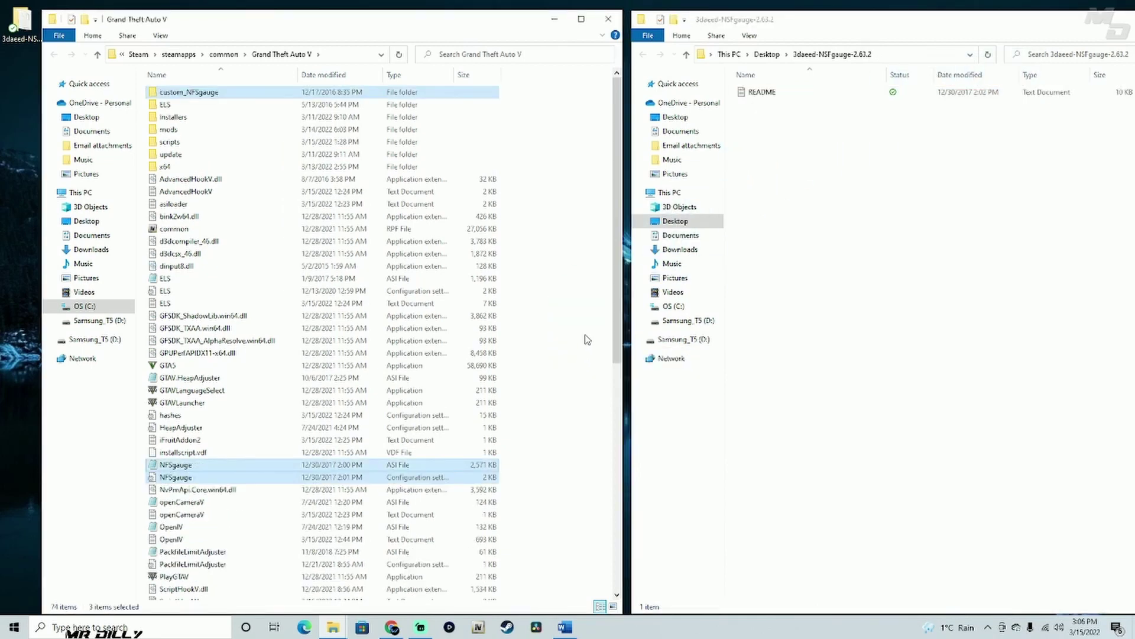
click(584, 310)
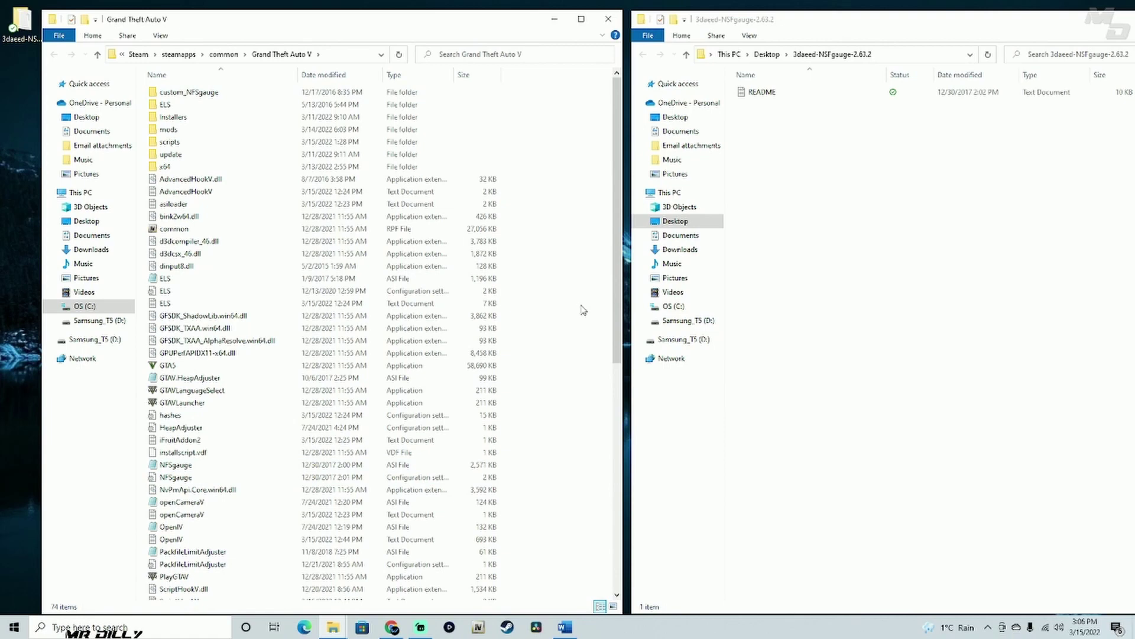
click(965, 95)
double_click(965, 94)
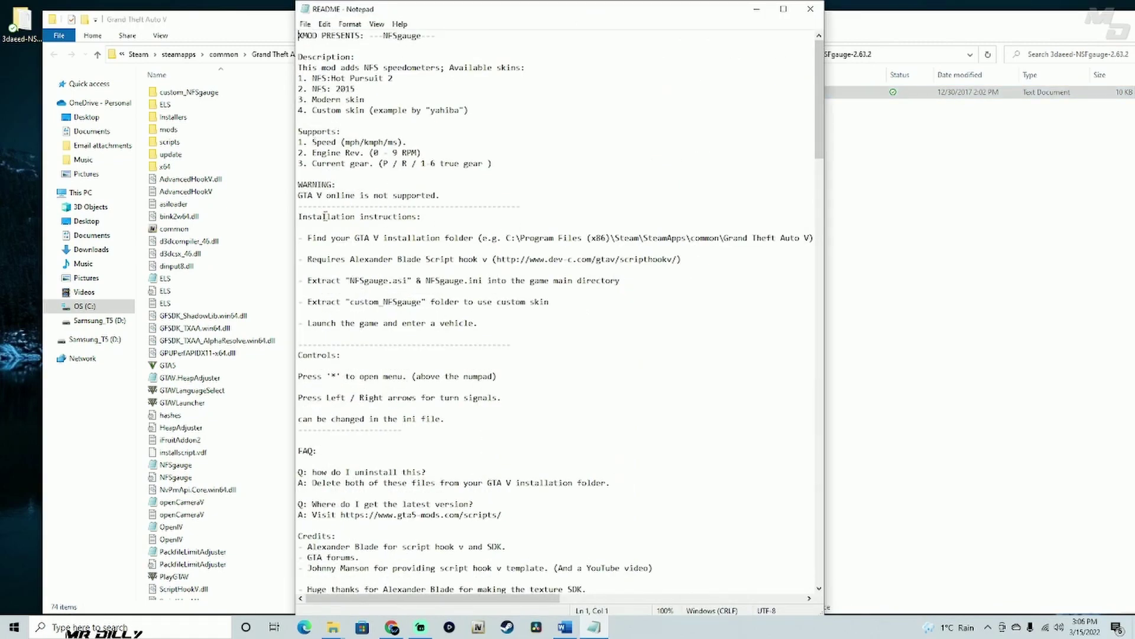
scroll(325, 219, down, 2)
drag(297, 312, 404, 313)
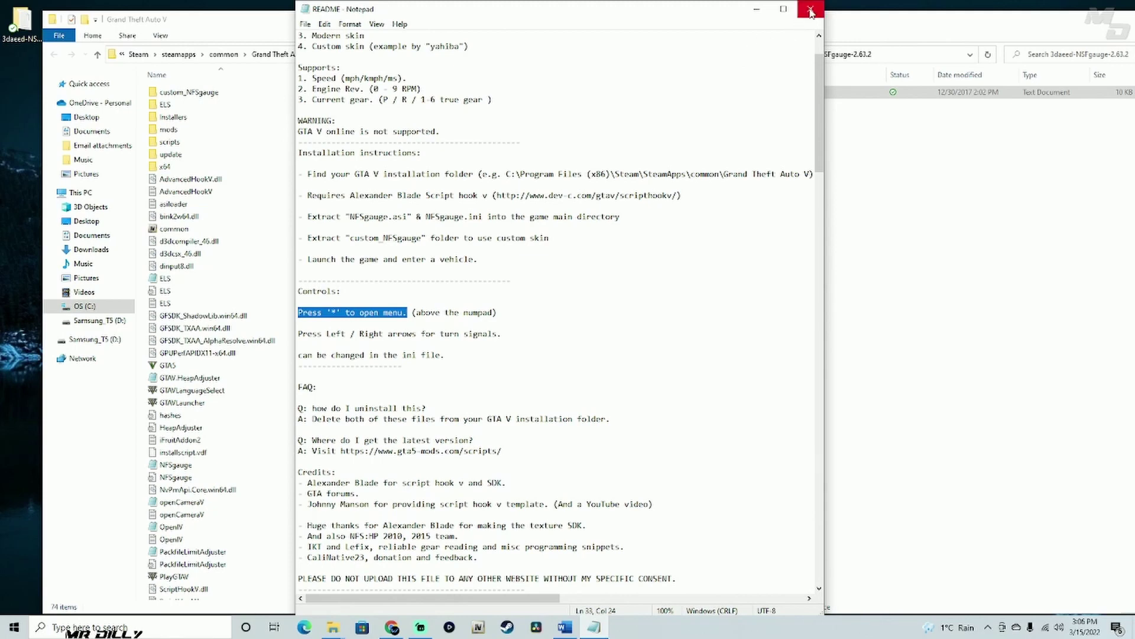
scroll(675, 251, down, 3)
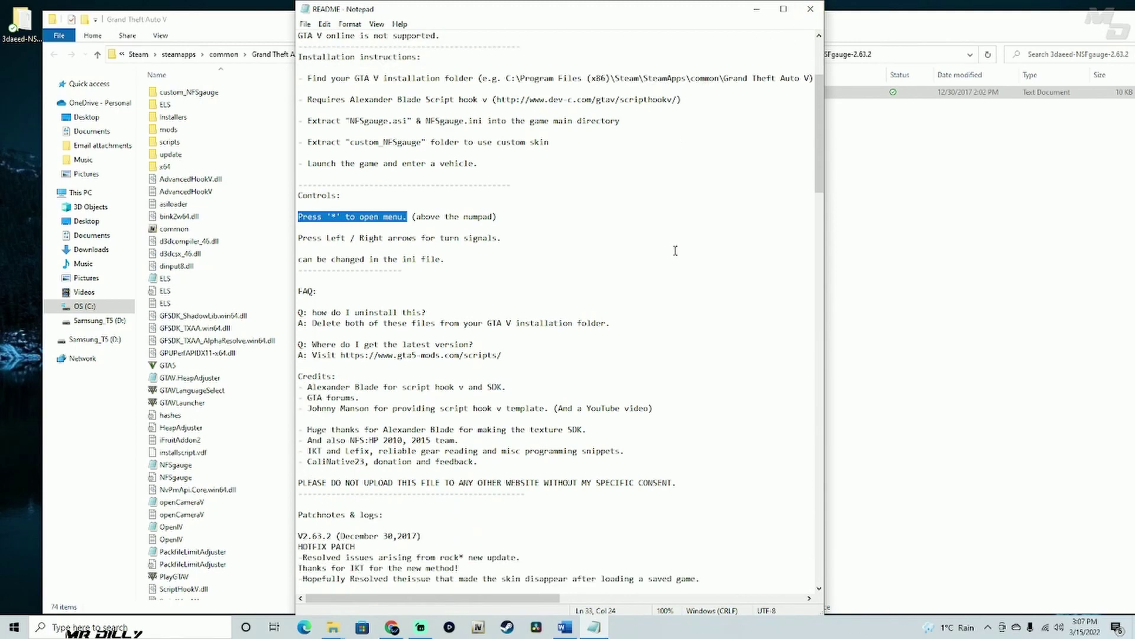
click(811, 13)
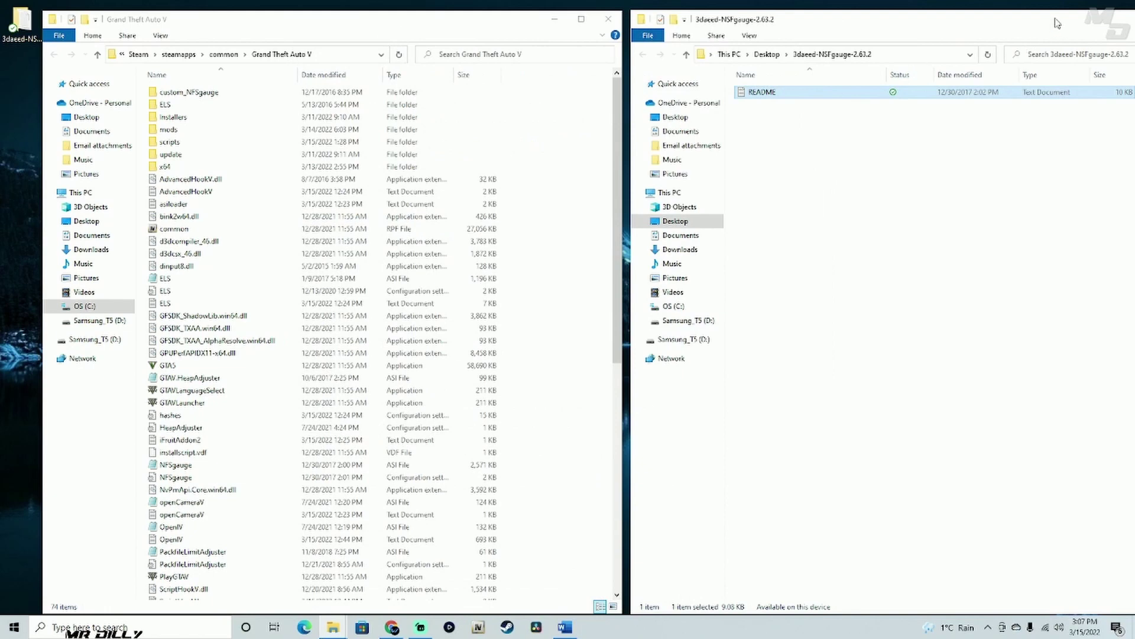
- Close the extracted mod folder and read NFSgauge.ini's menu instructions in Notepad
drag(1057, 27, 922, 23)
click(970, 28)
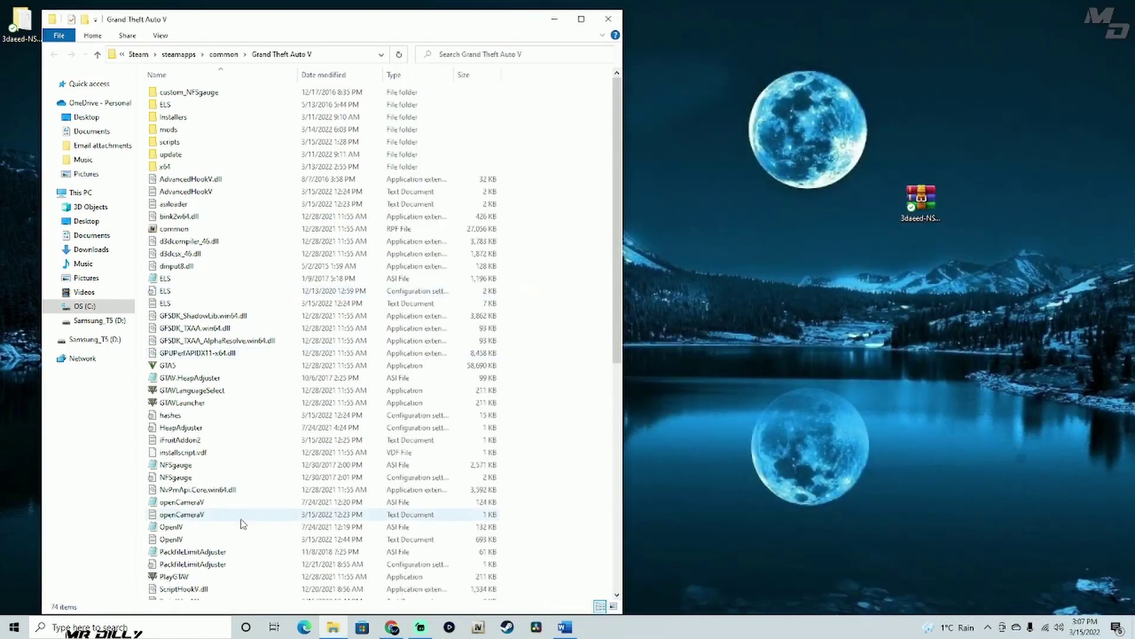
click(175, 479)
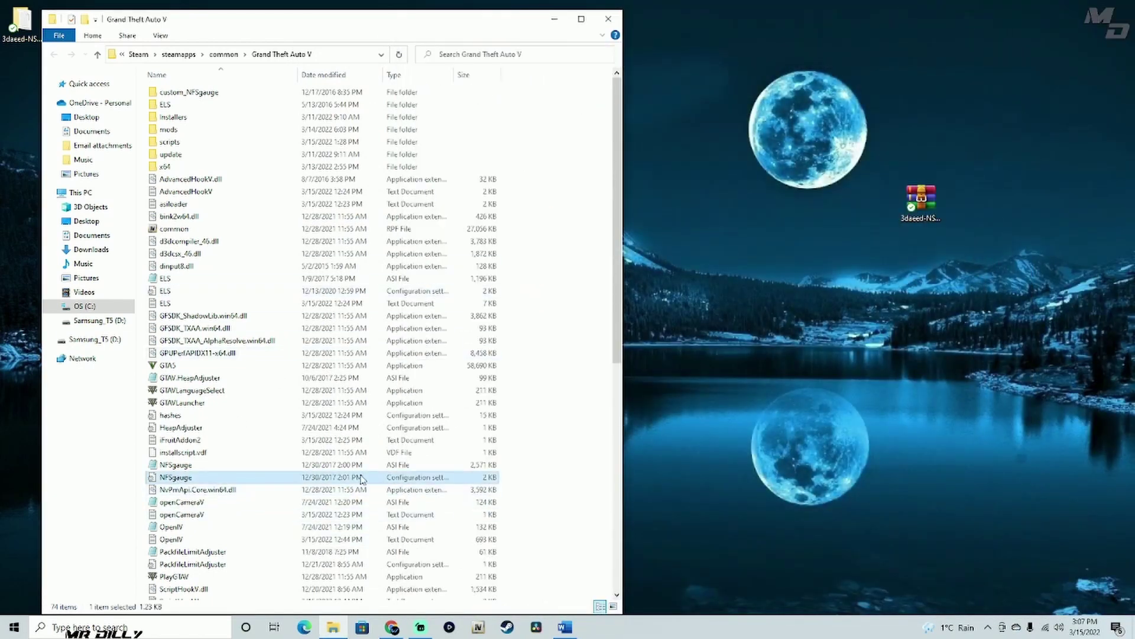
double_click(440, 478)
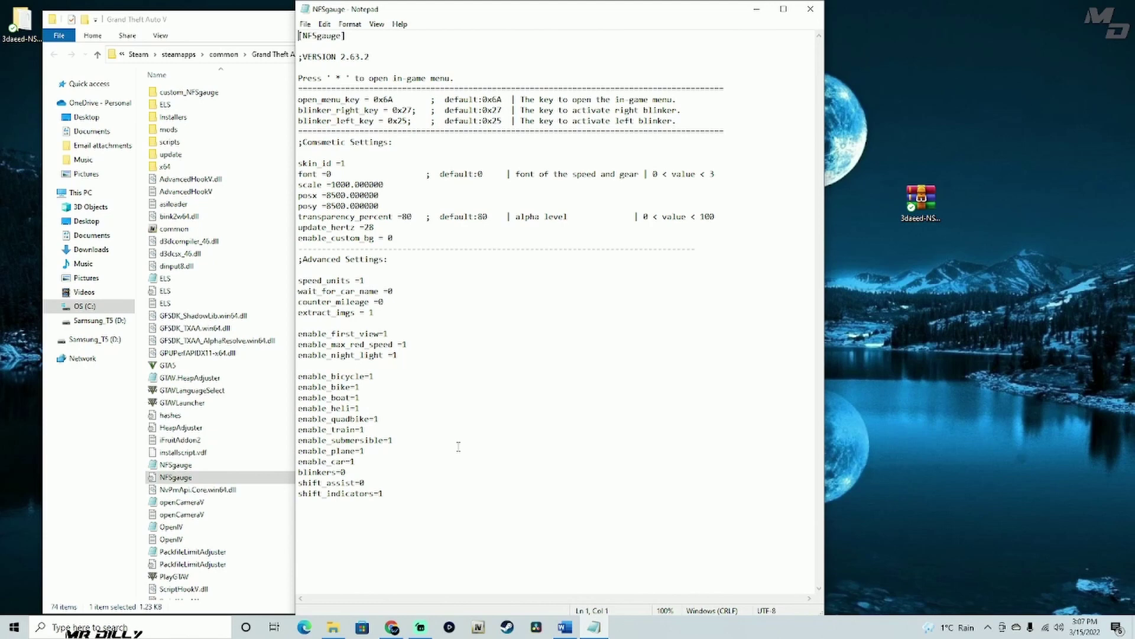
drag(298, 78, 457, 79)
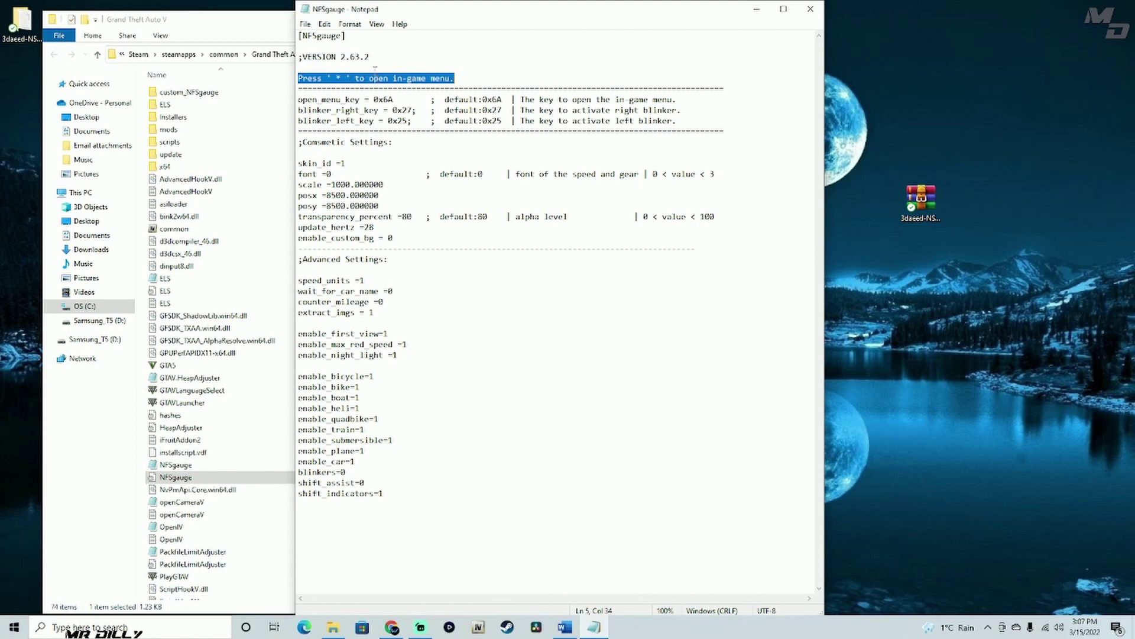
click(580, 55)
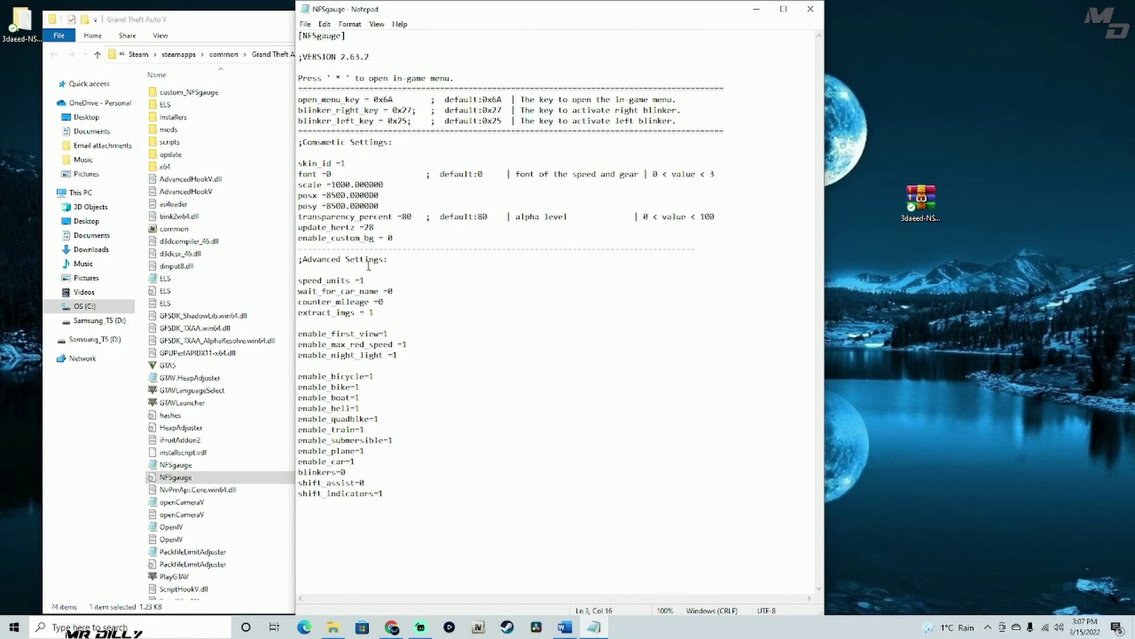
click(810, 10)
- Place the mod archive beside the other desktop icon and shift the game folder window right
drag(930, 198, 23, 77)
drag(285, 24, 456, 23)
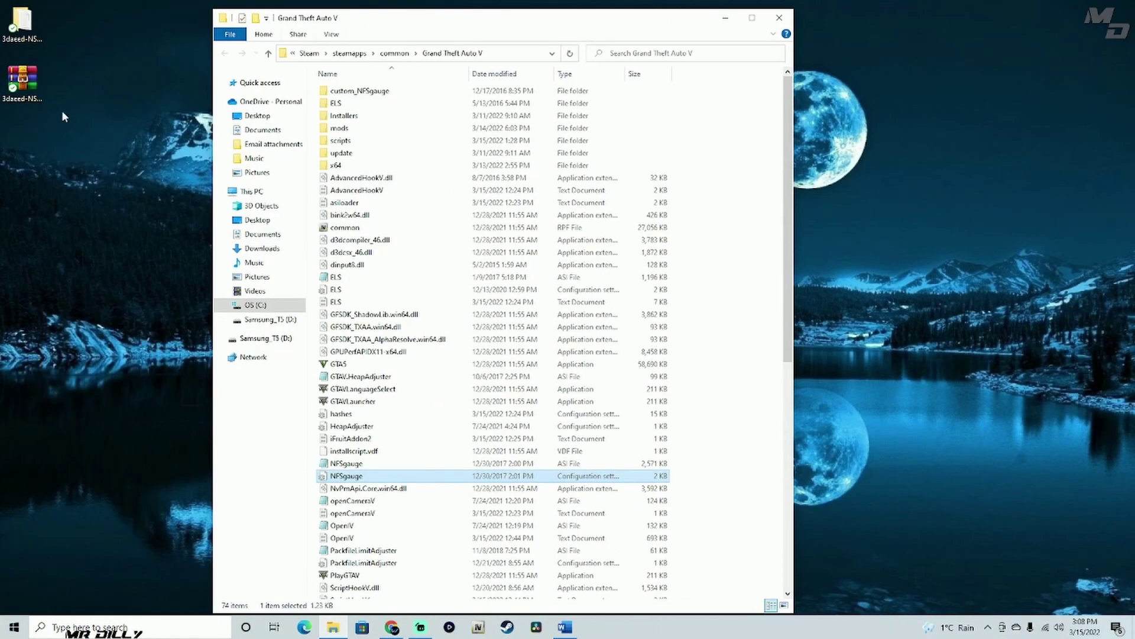
drag(22, 118, 25, 21)
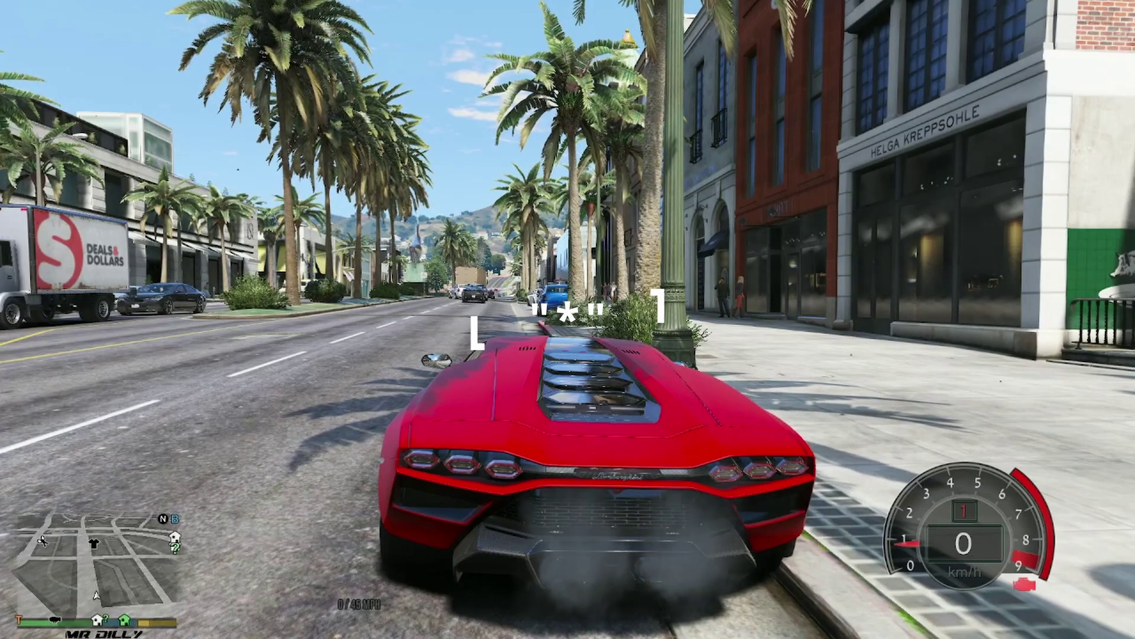
- Bring up the NFS:Speedometer menu in the car, put the phone away, and browse Skins and Imperial/Metric
key(F5)
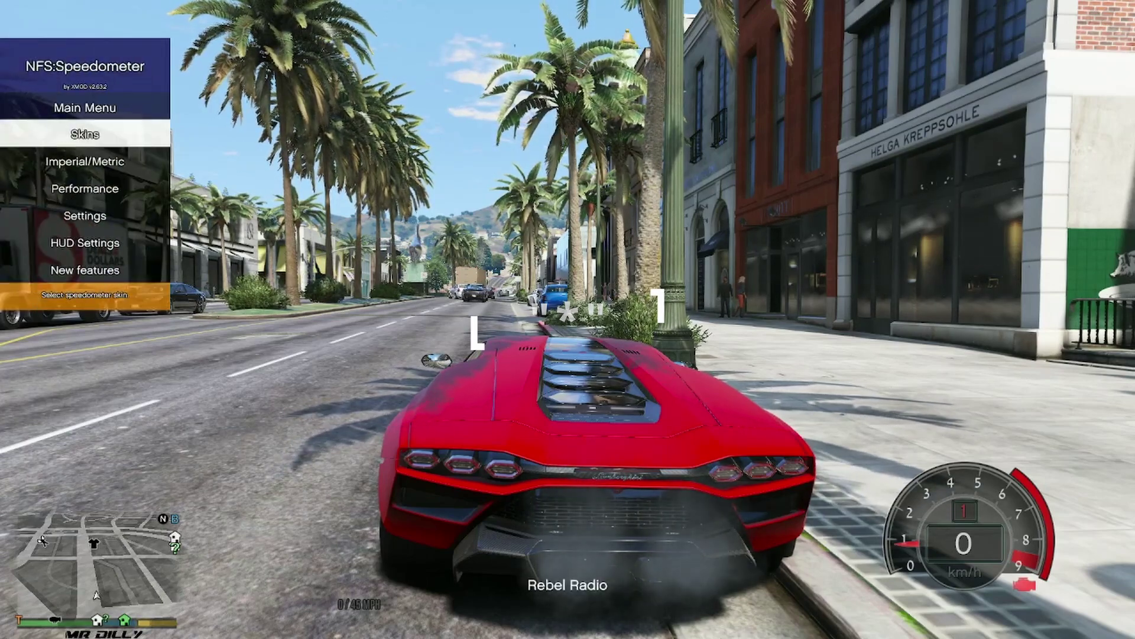
key(Up)
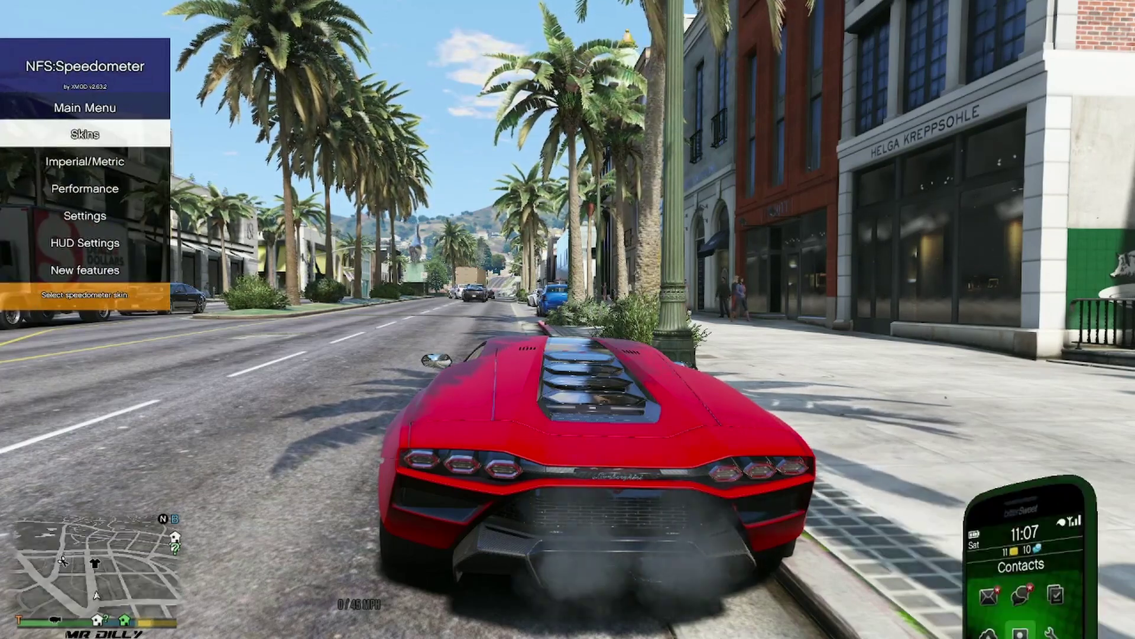
key(BackSpace)
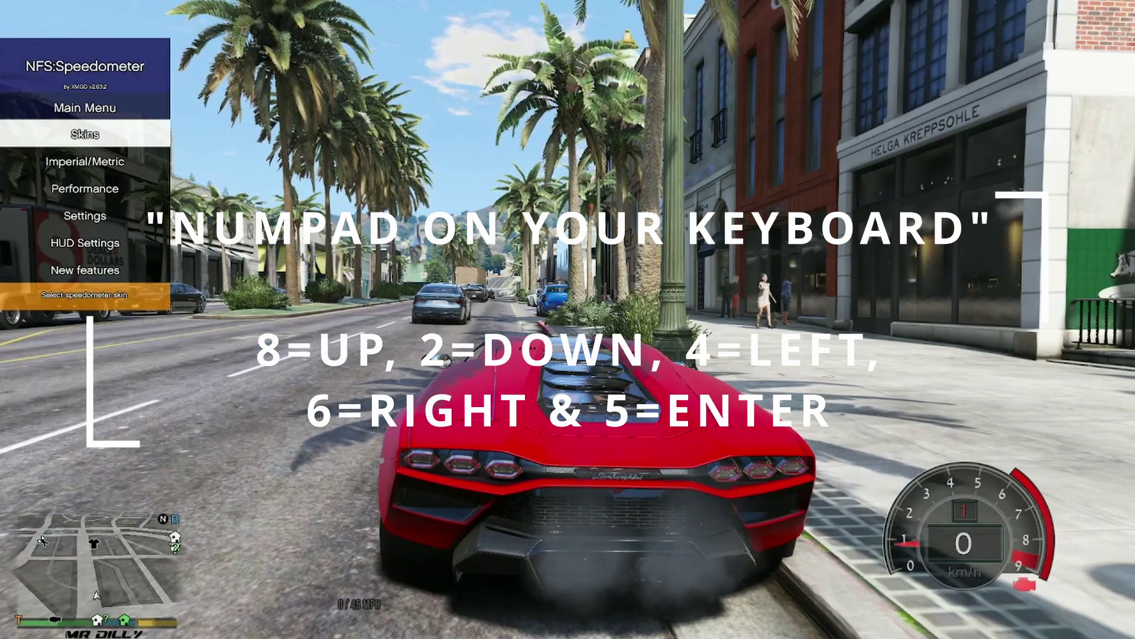
key(KP_2)
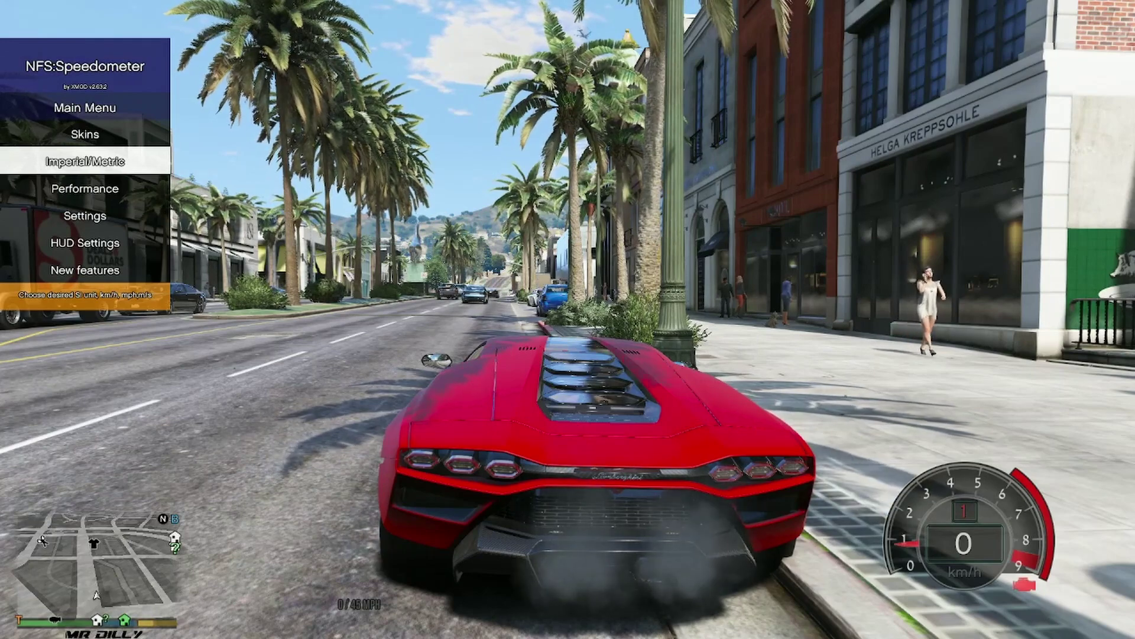
key(KP_8)
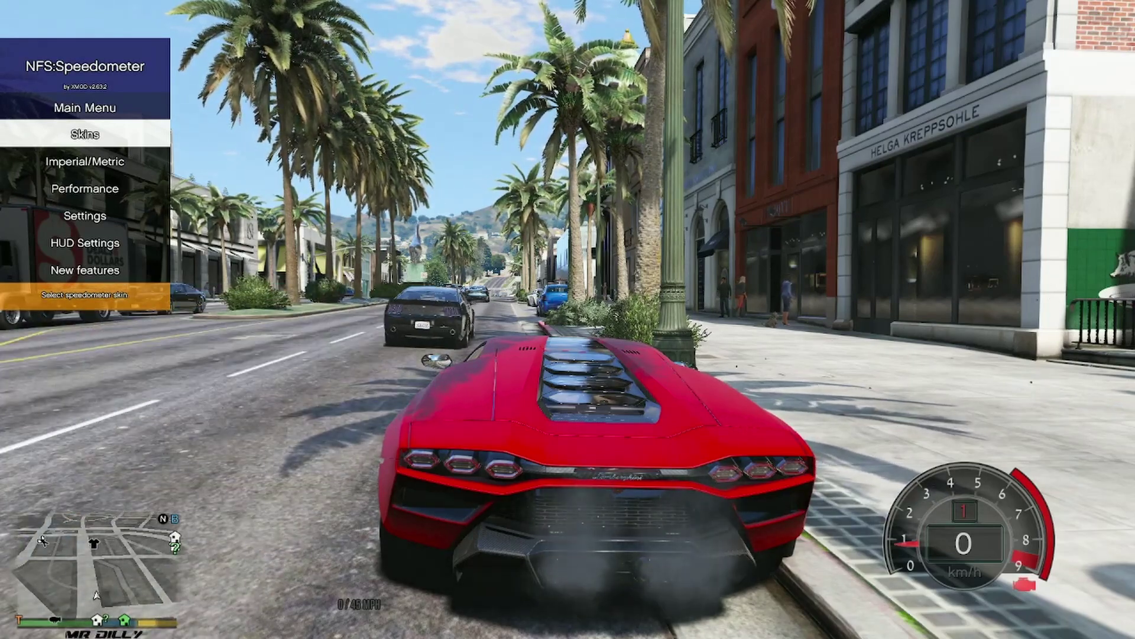
- Open the skins list and apply the Custom, then the Modern, speedometer skin
key(Return)
key(Down)
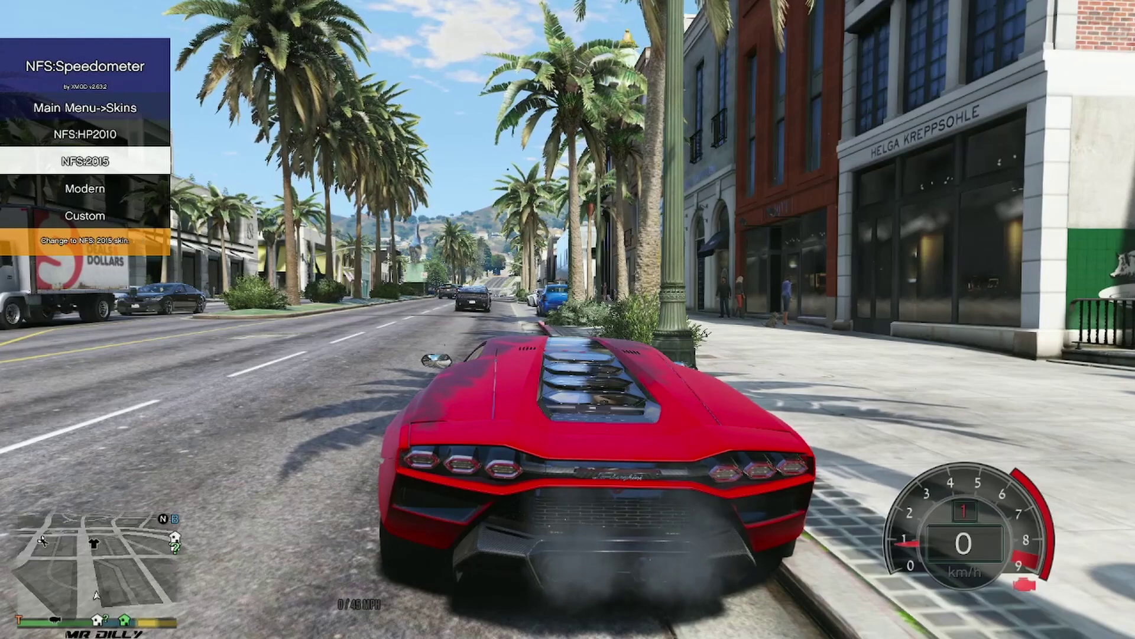
key(Down)
key(Down)
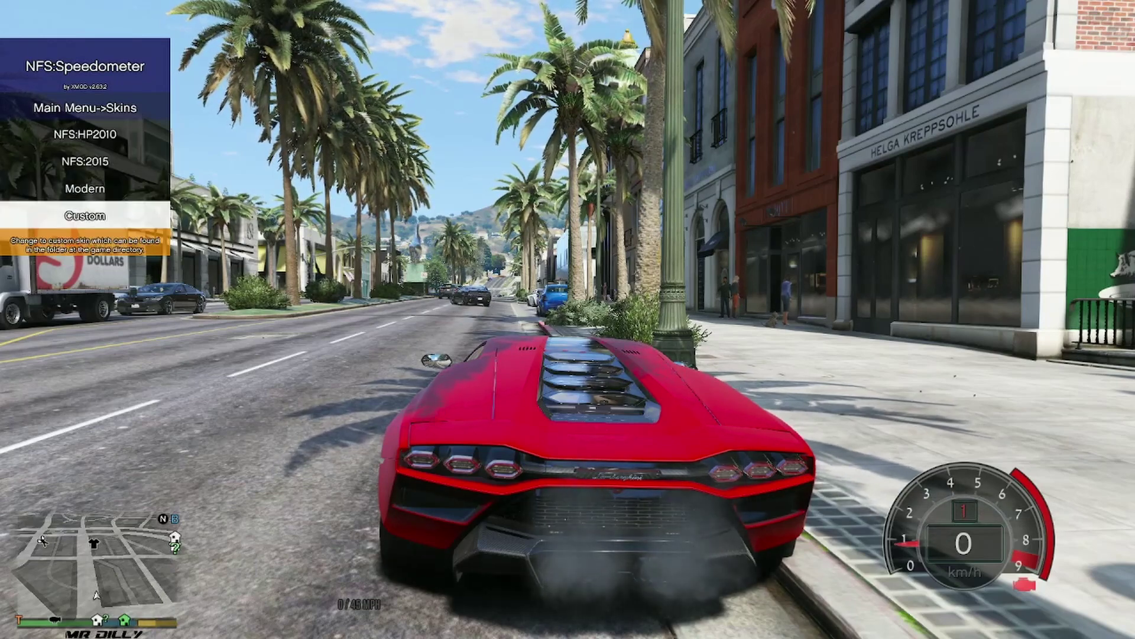
key(Return)
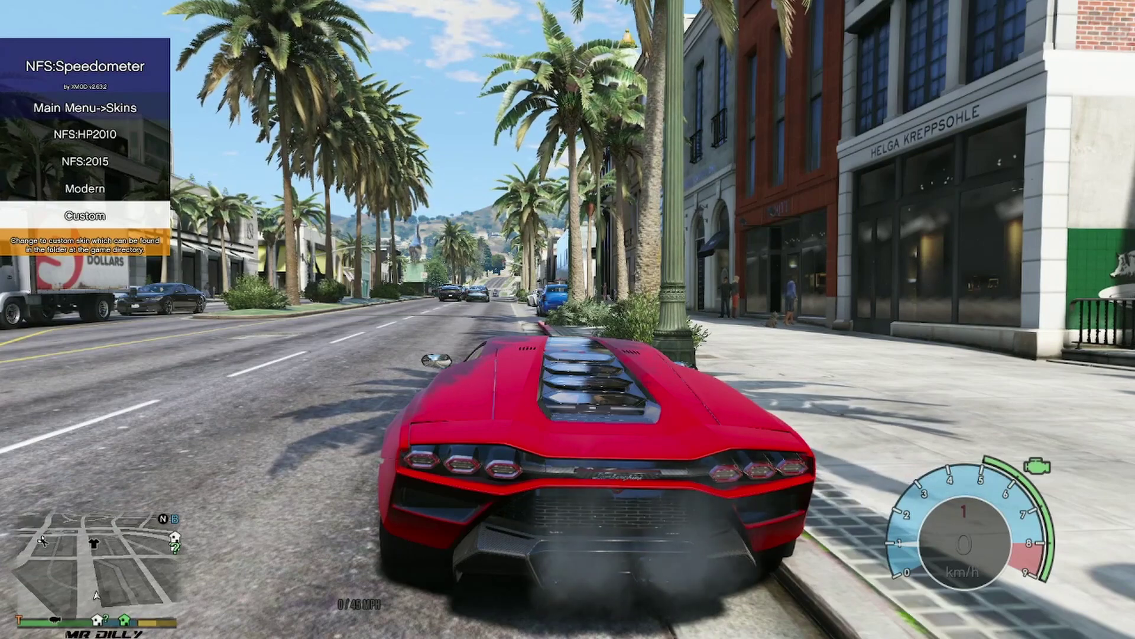
key(Up)
key(Return)
key(Return)
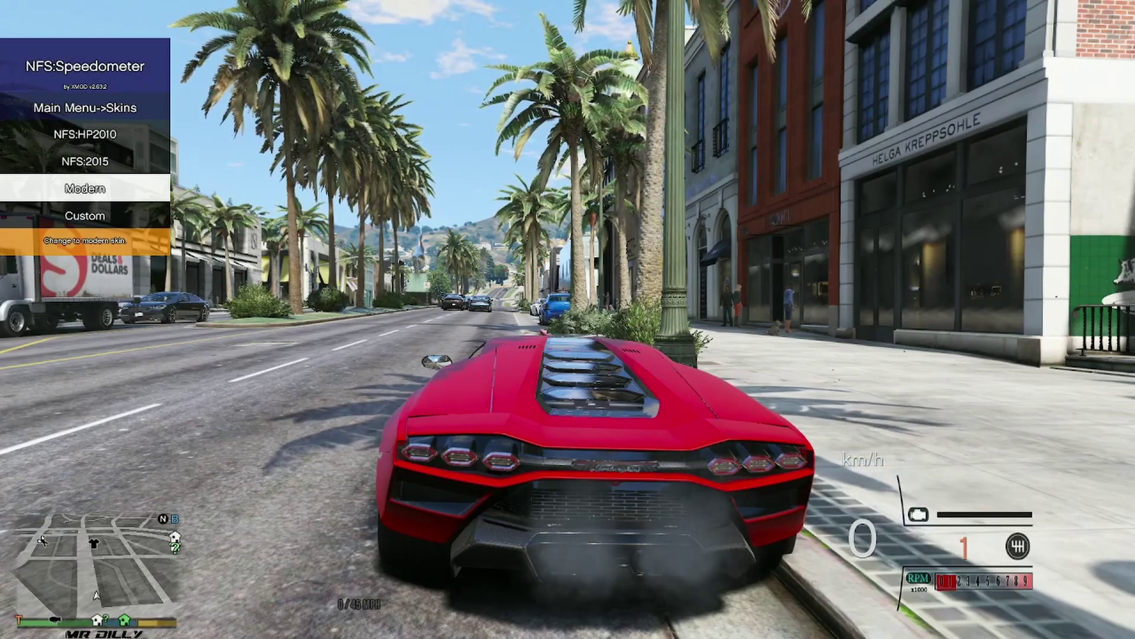
- Apply NFS:2015, settle on the NFS:HP2010 skin, and close and reopen the menu
key(Up)
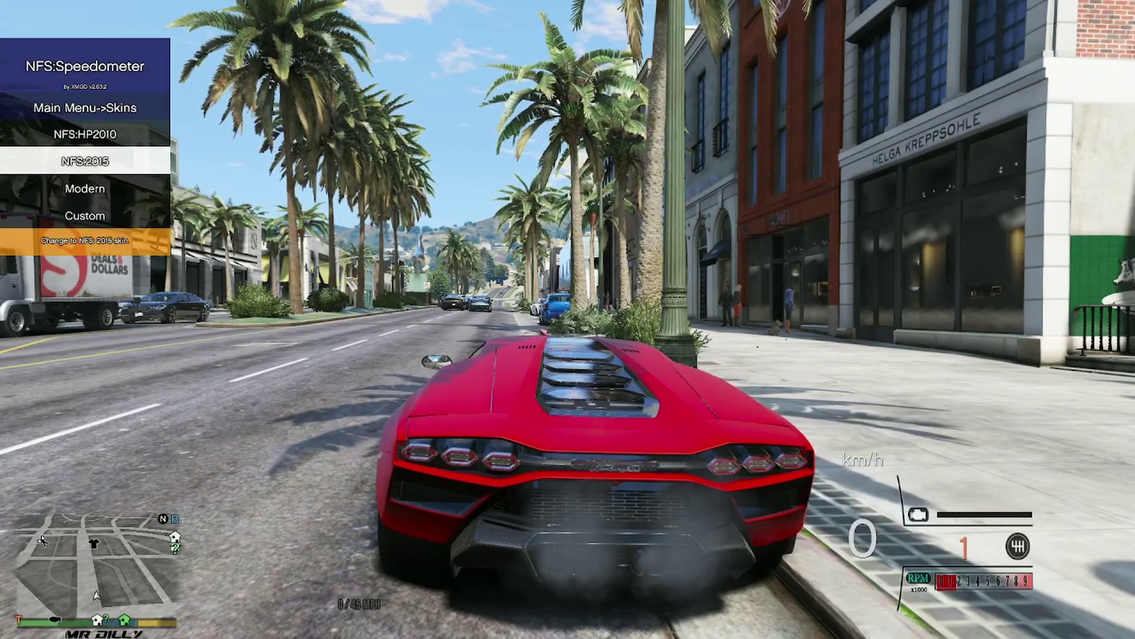
key(Return)
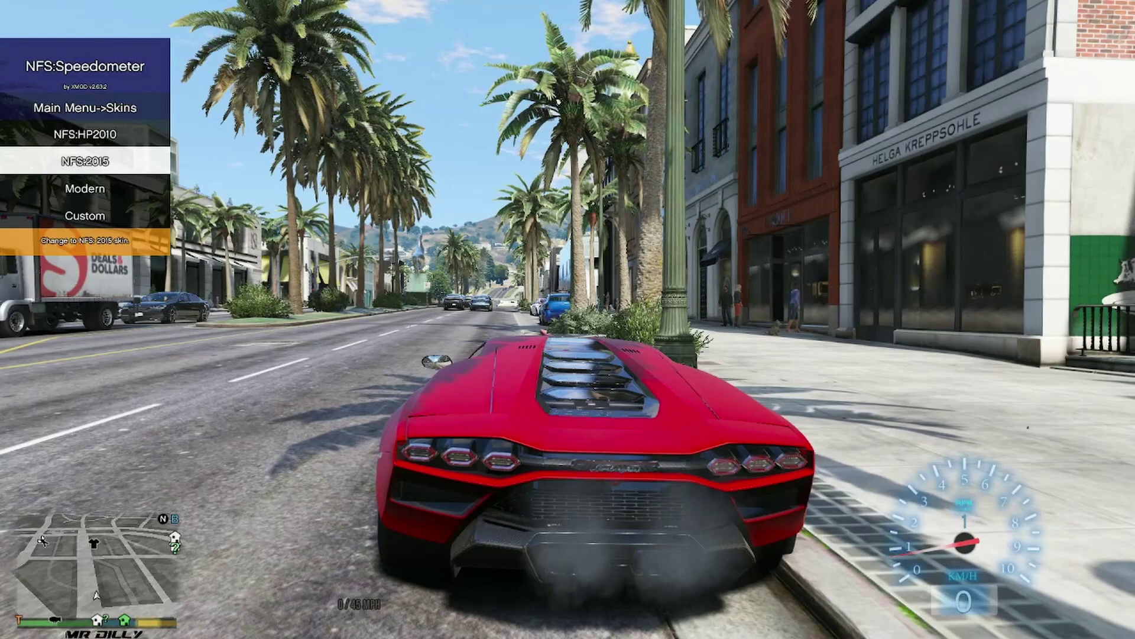
key(Up)
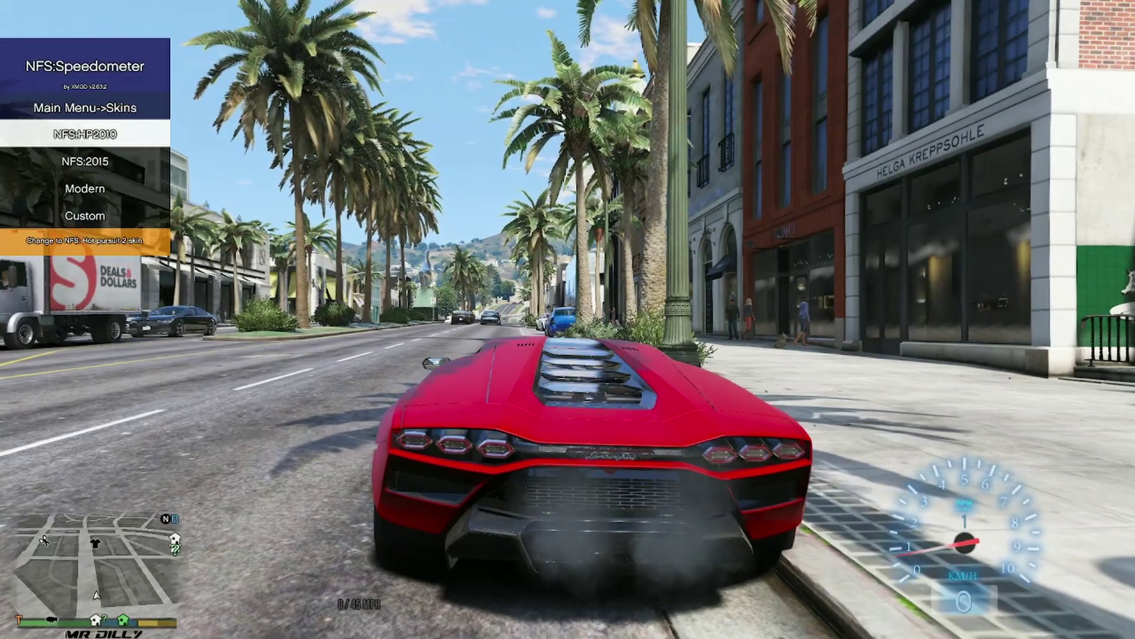
key(Return)
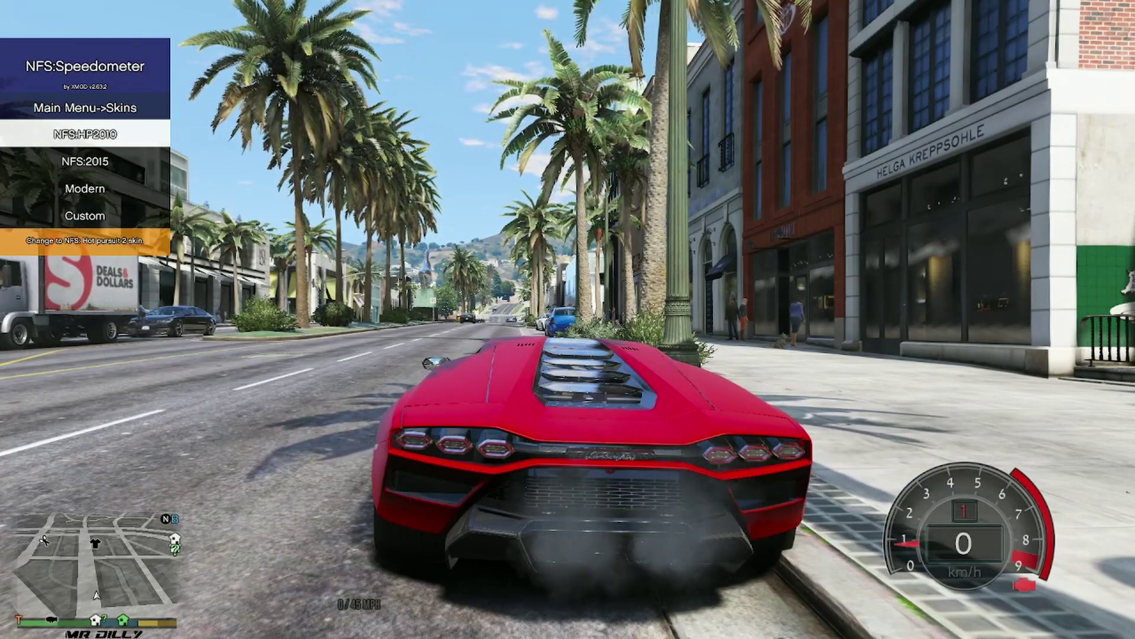
key(F6)
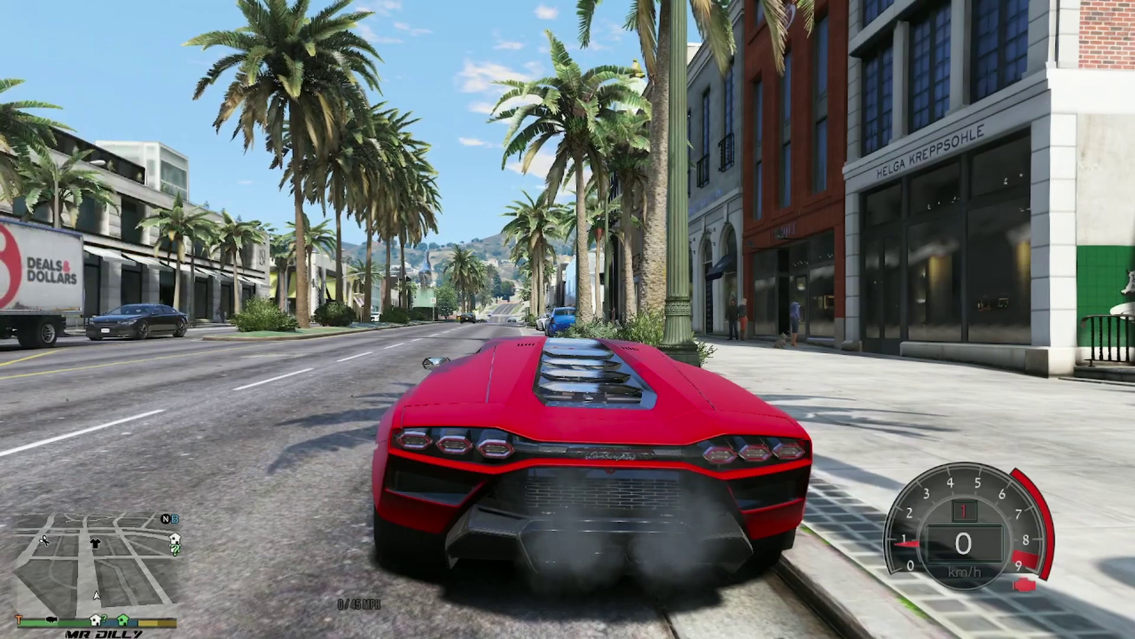
key(F6)
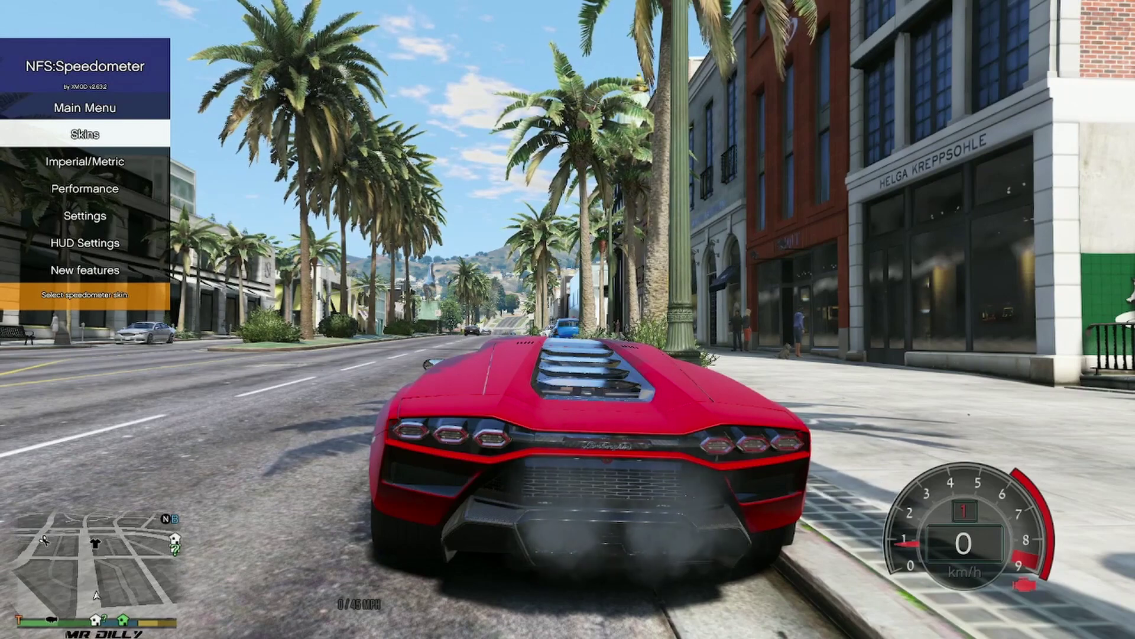
- Cycle the Imperial/Metric units through m/s, mph and km/h, ending on mph, then reopen the menu
key(Down)
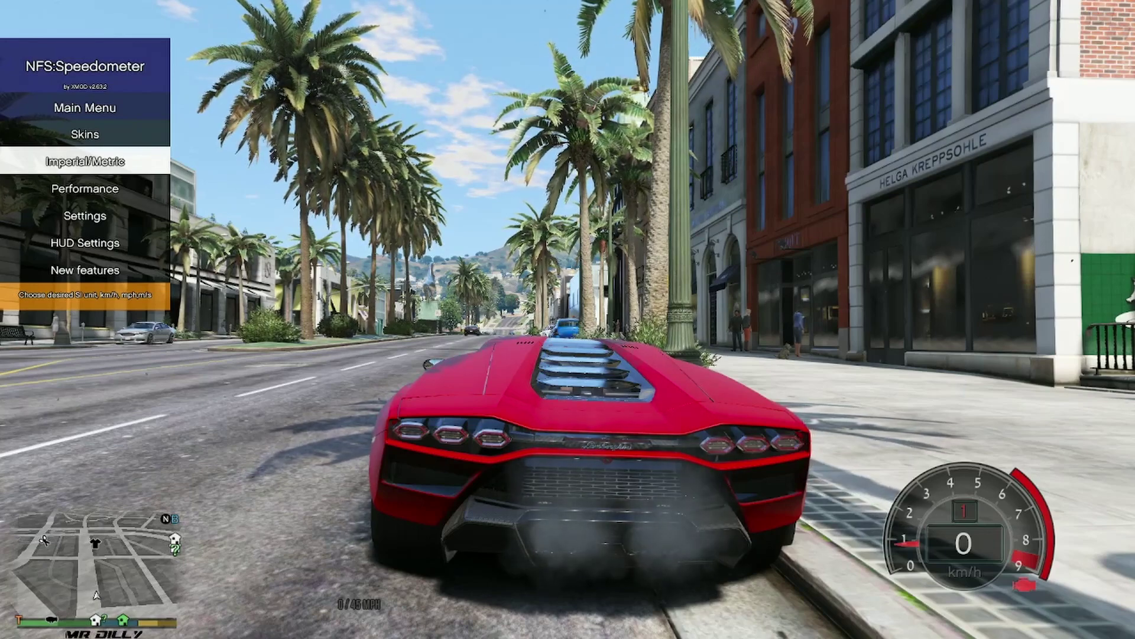
key(Return)
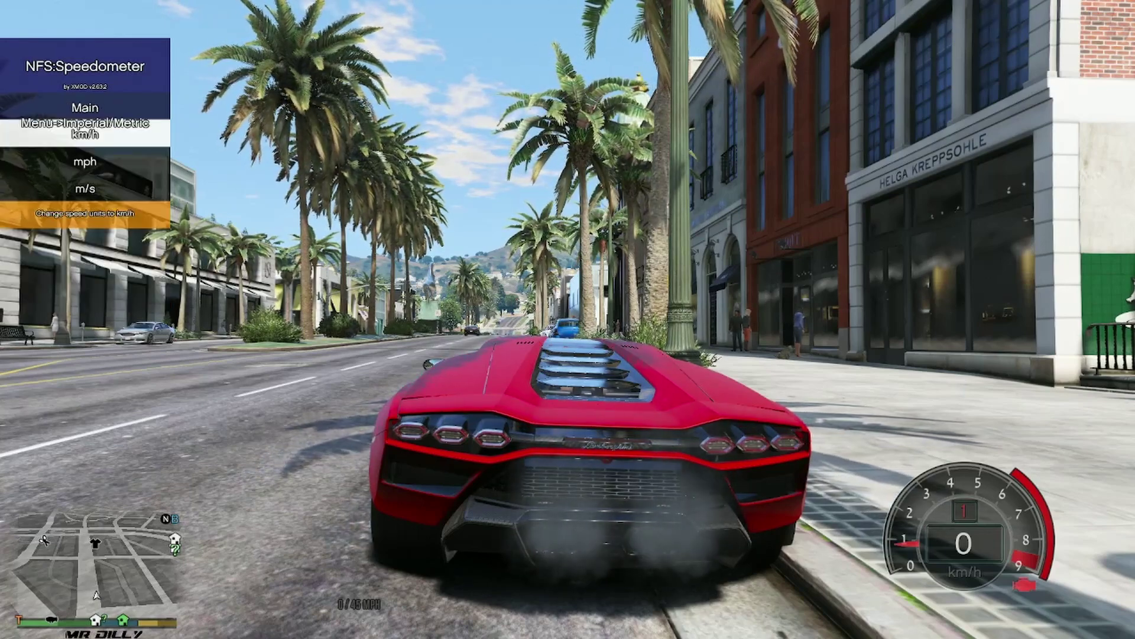
key(Down)
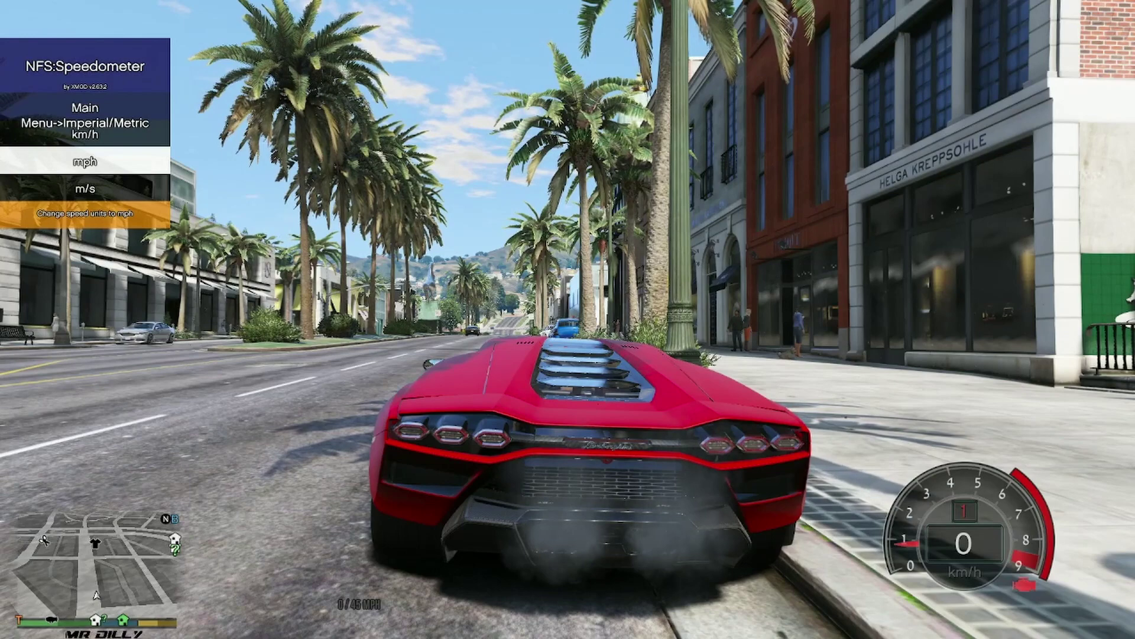
key(Return)
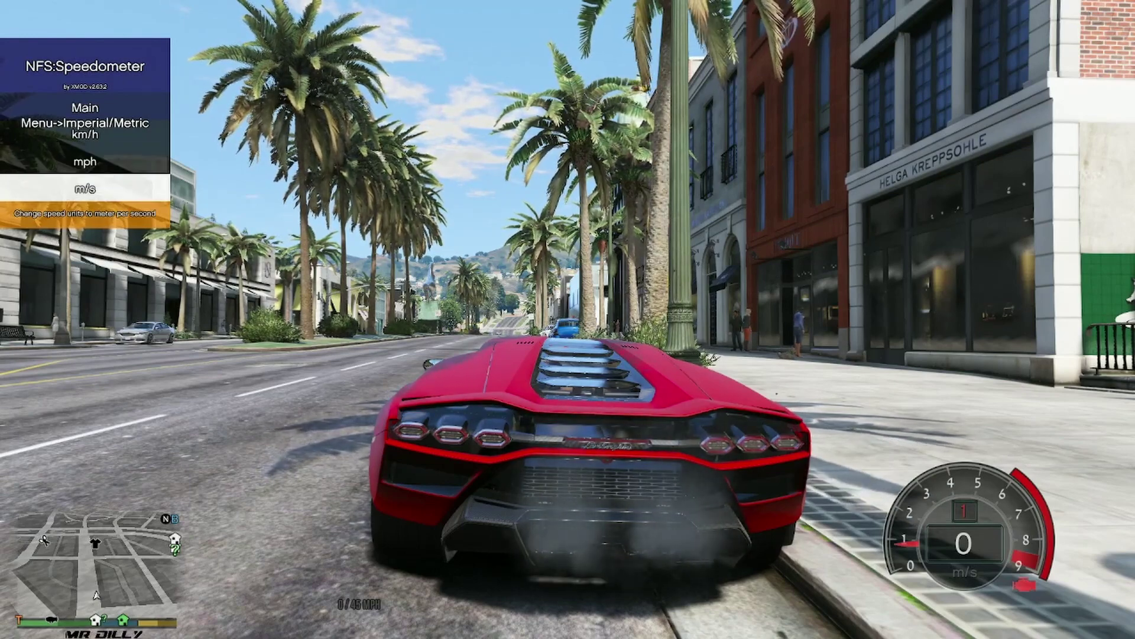
key(Up)
key(Return)
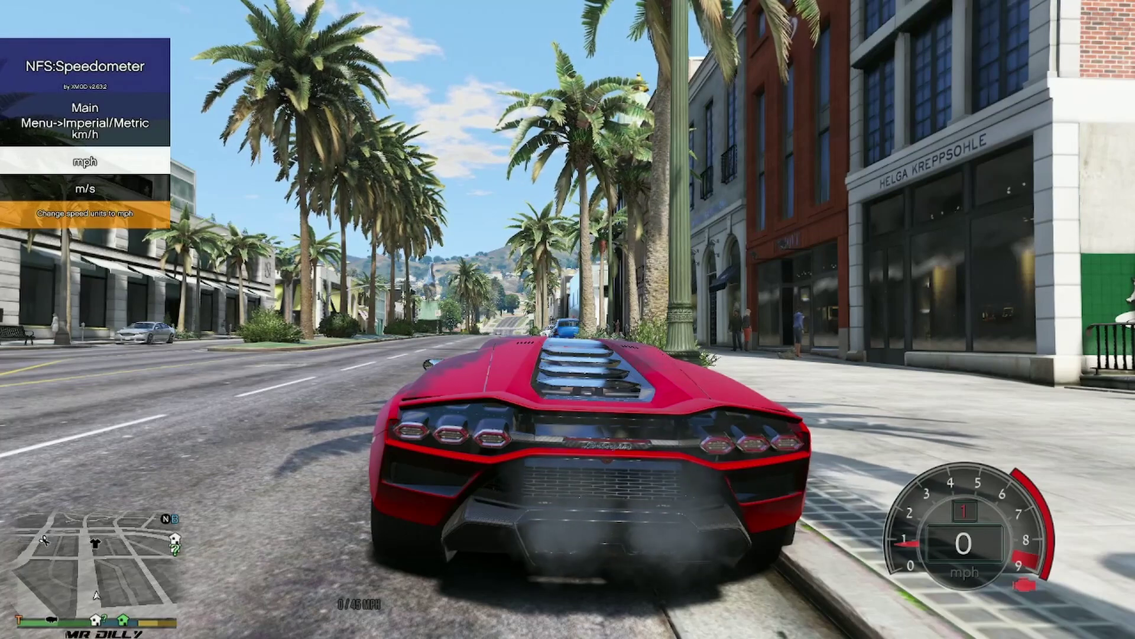
key(Up)
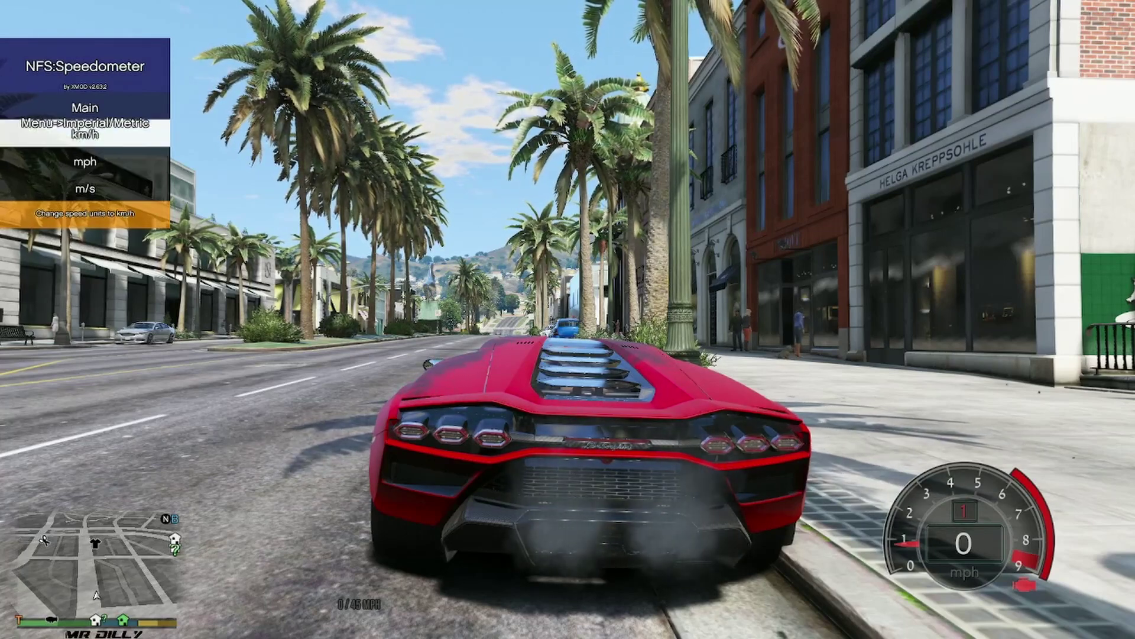
key(Return)
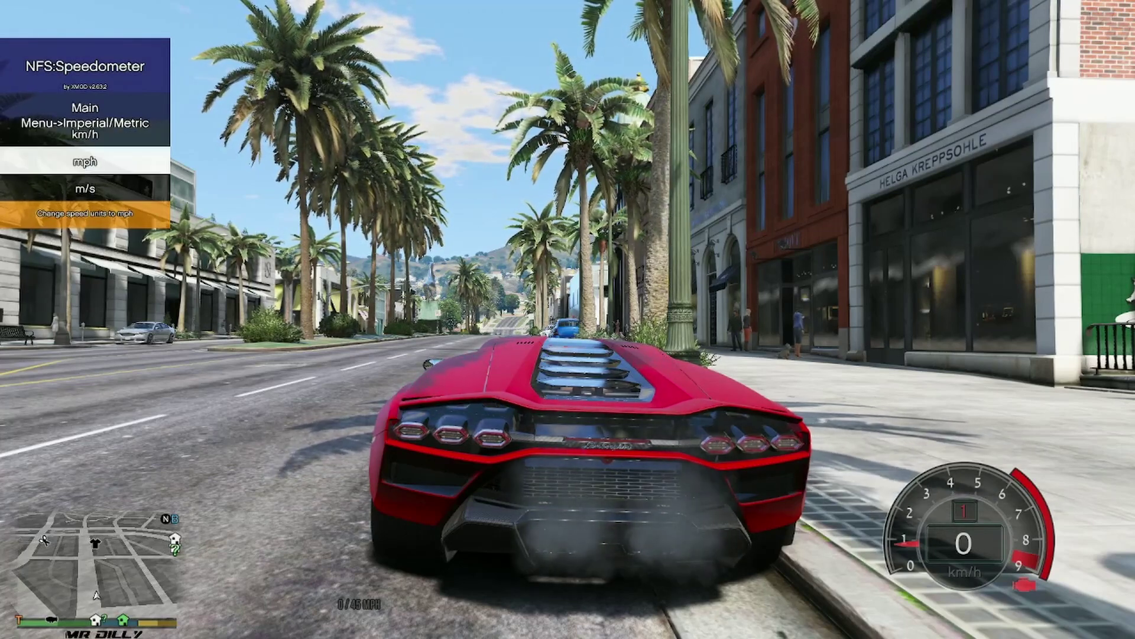
key(Return)
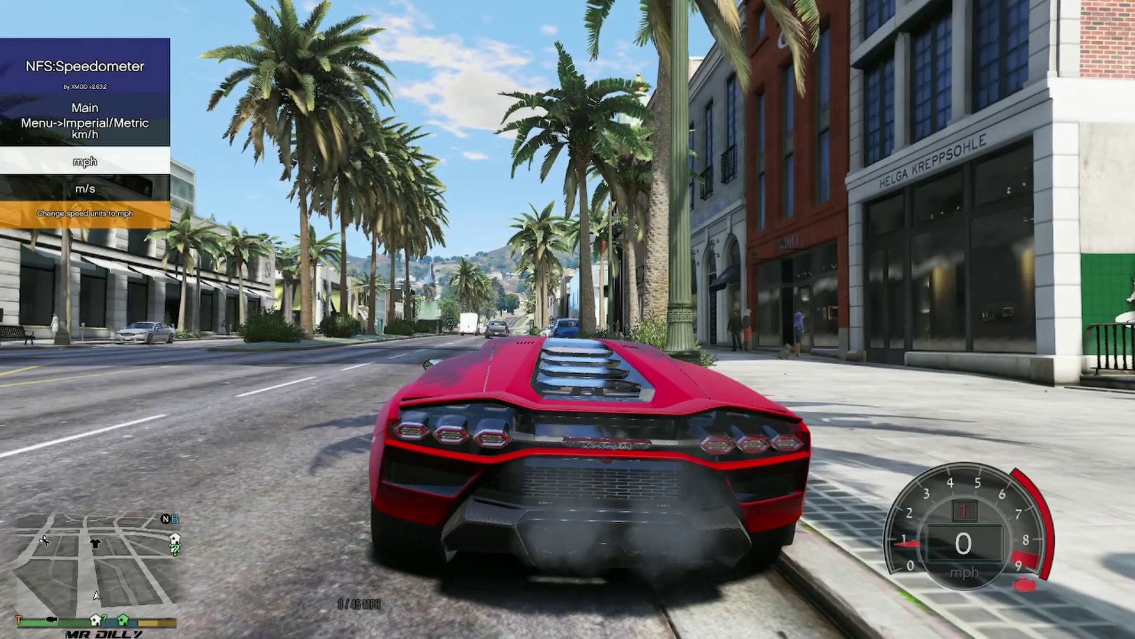
key(BackSpace)
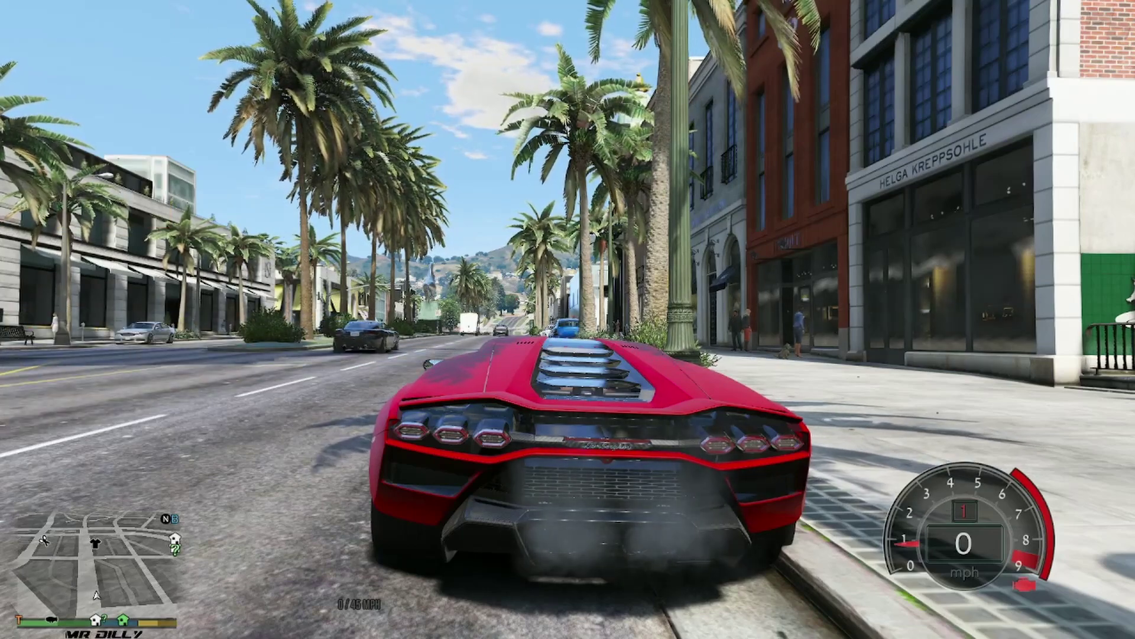
key(F5)
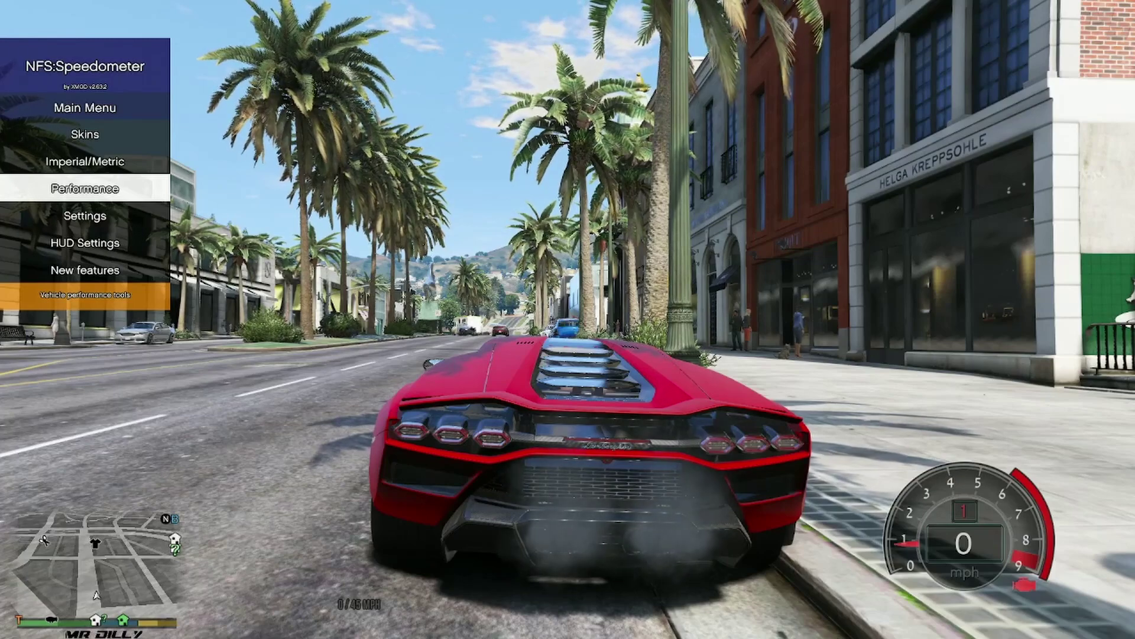
key(Return)
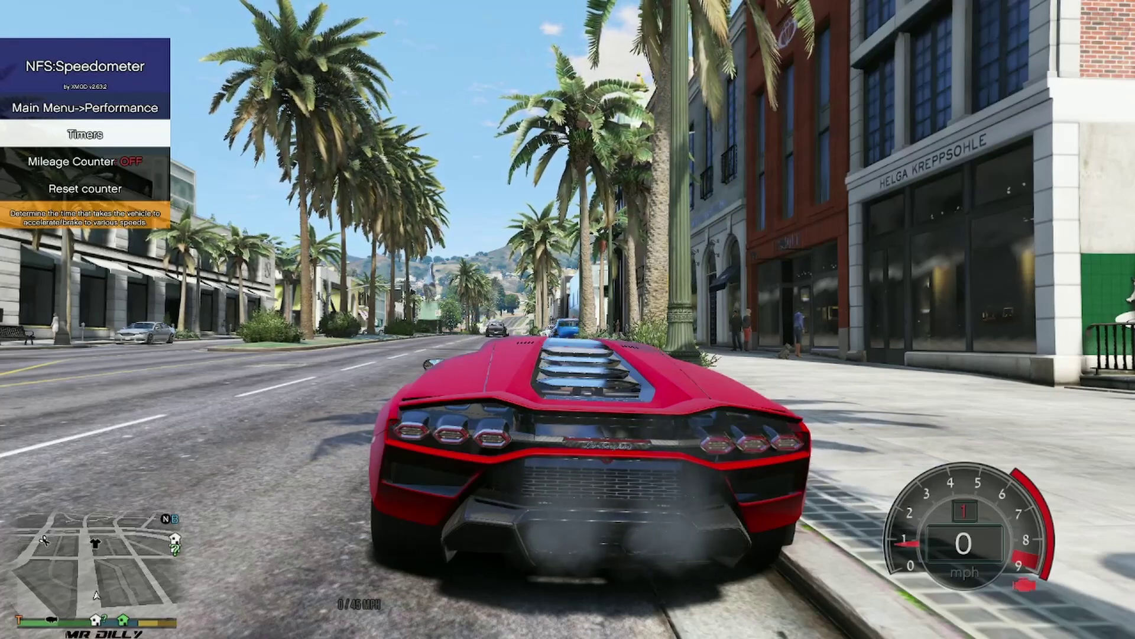
key(Down)
key(Return)
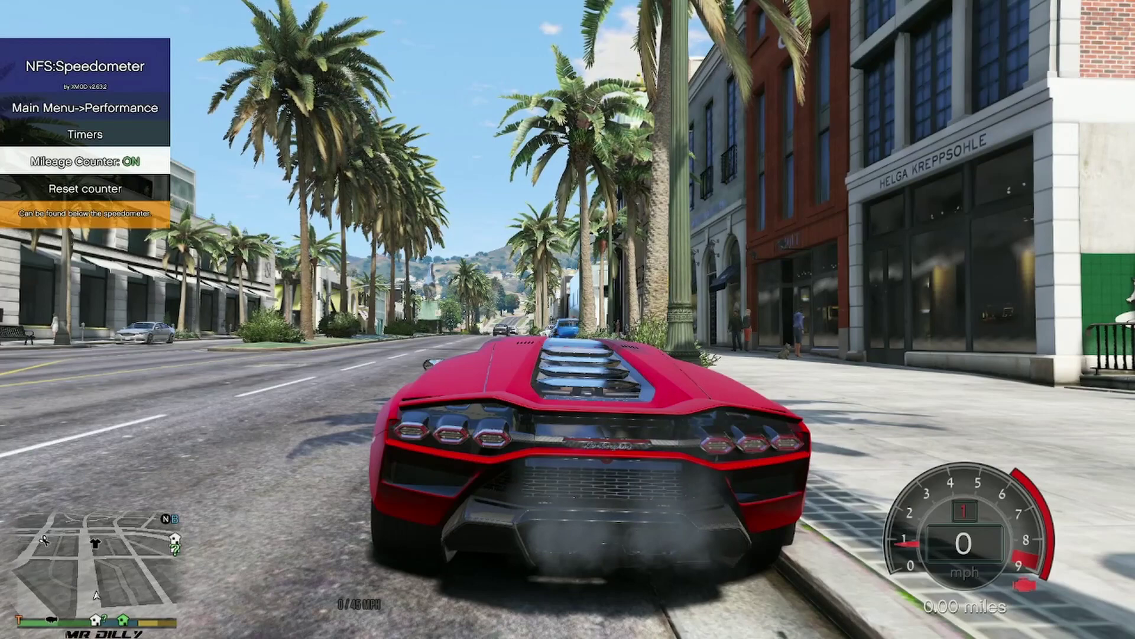
key(Return)
key(Return)
key(Return)
key(Return)
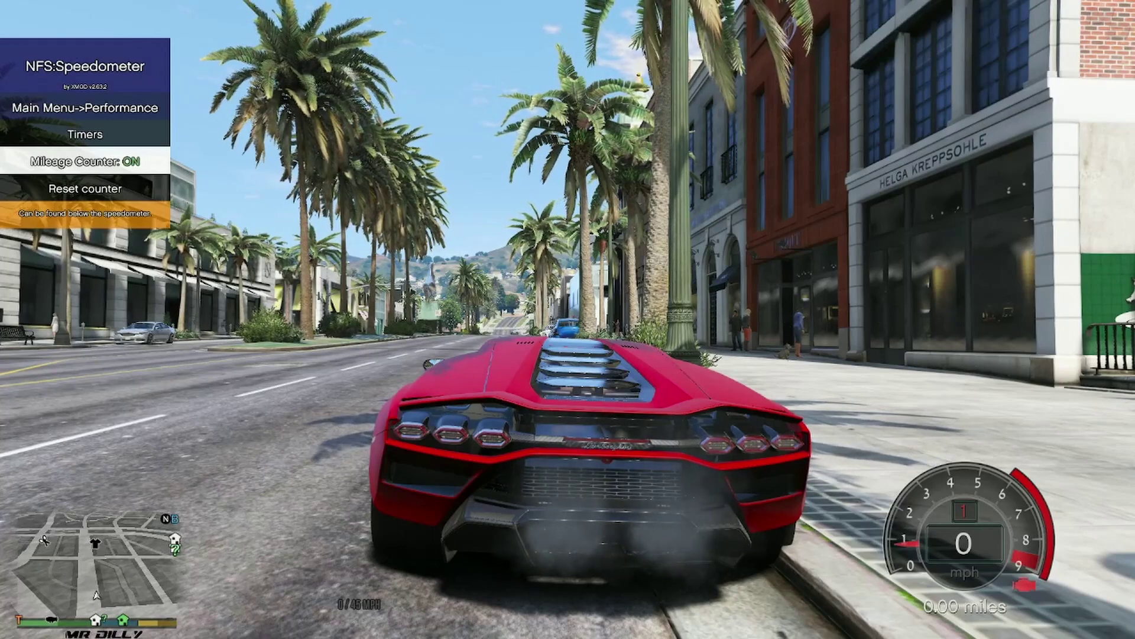
key(Return)
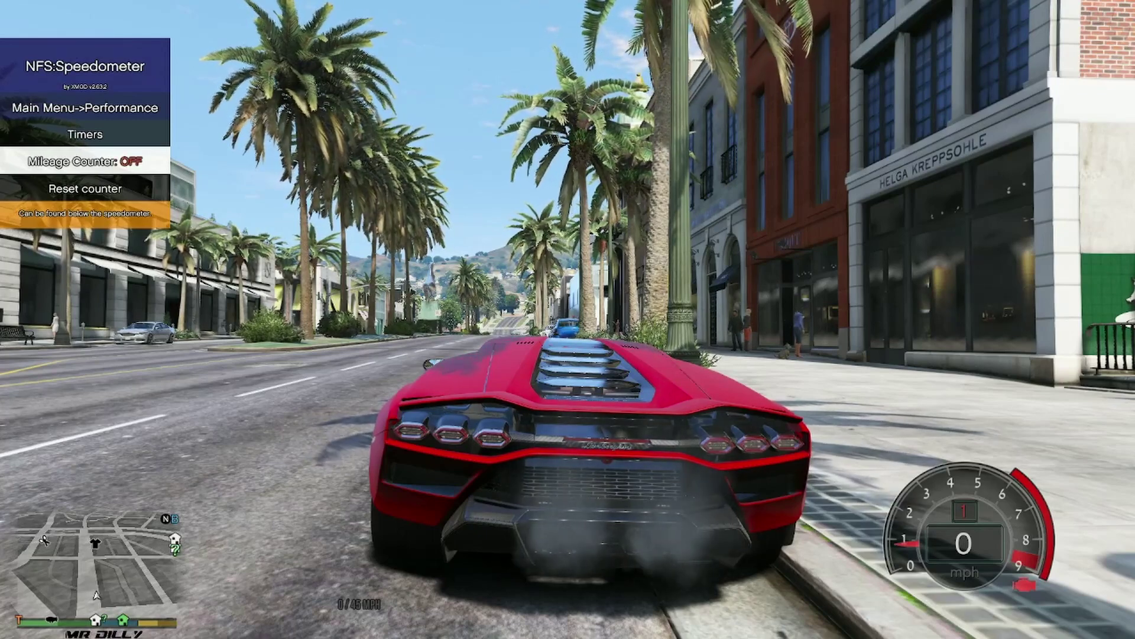
key(Return)
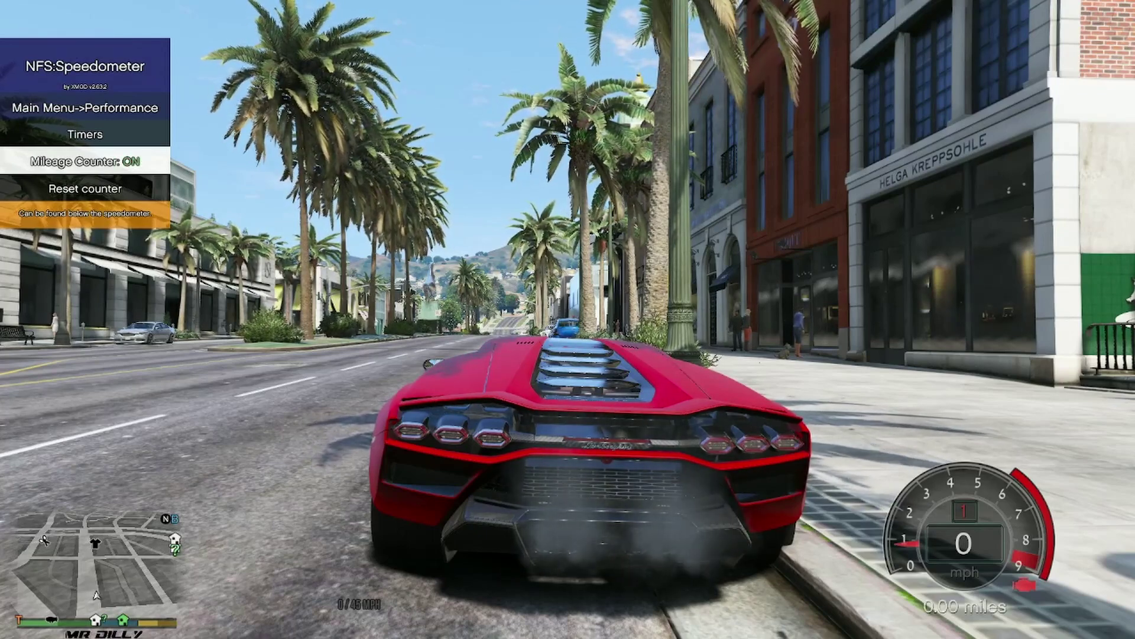
key(Return)
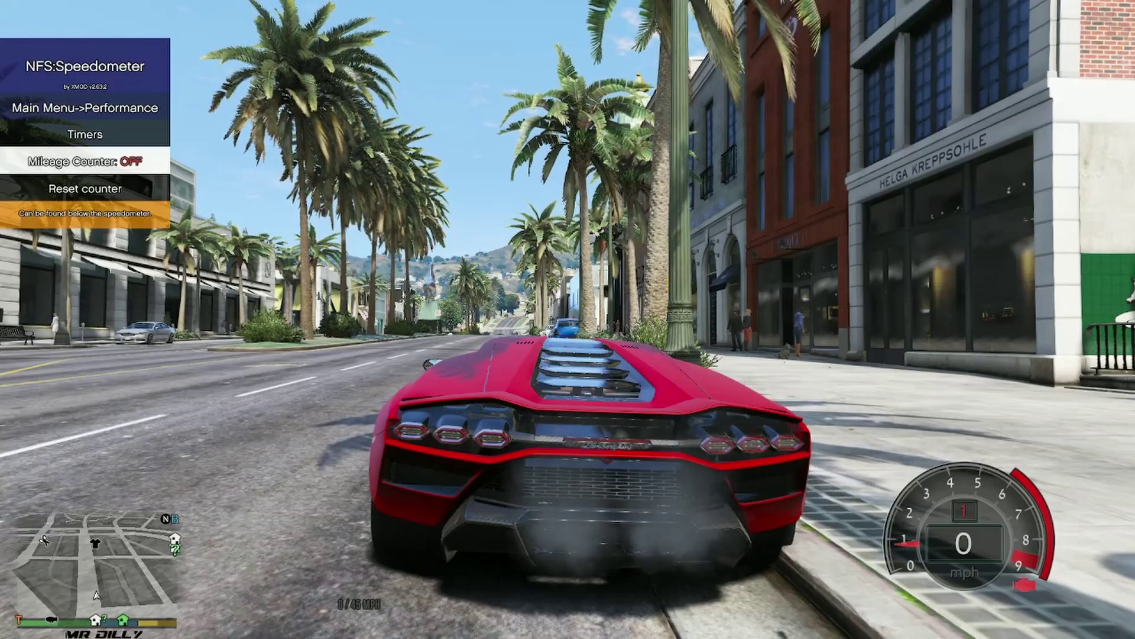
key(Up)
key(Return)
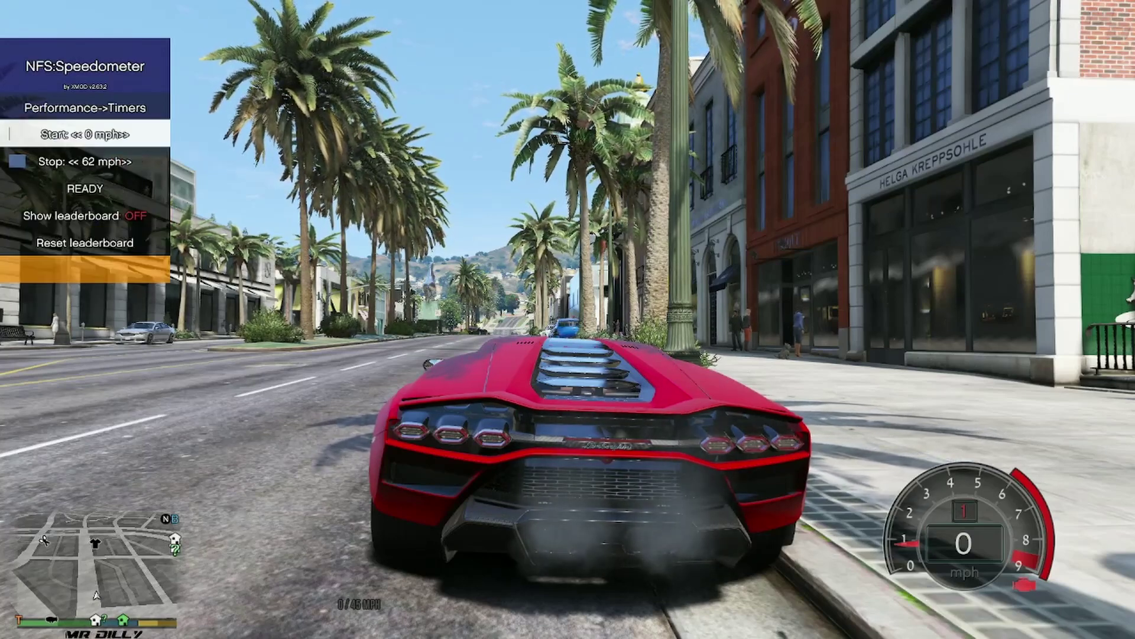
key(Down)
key(Down)
key(Down)
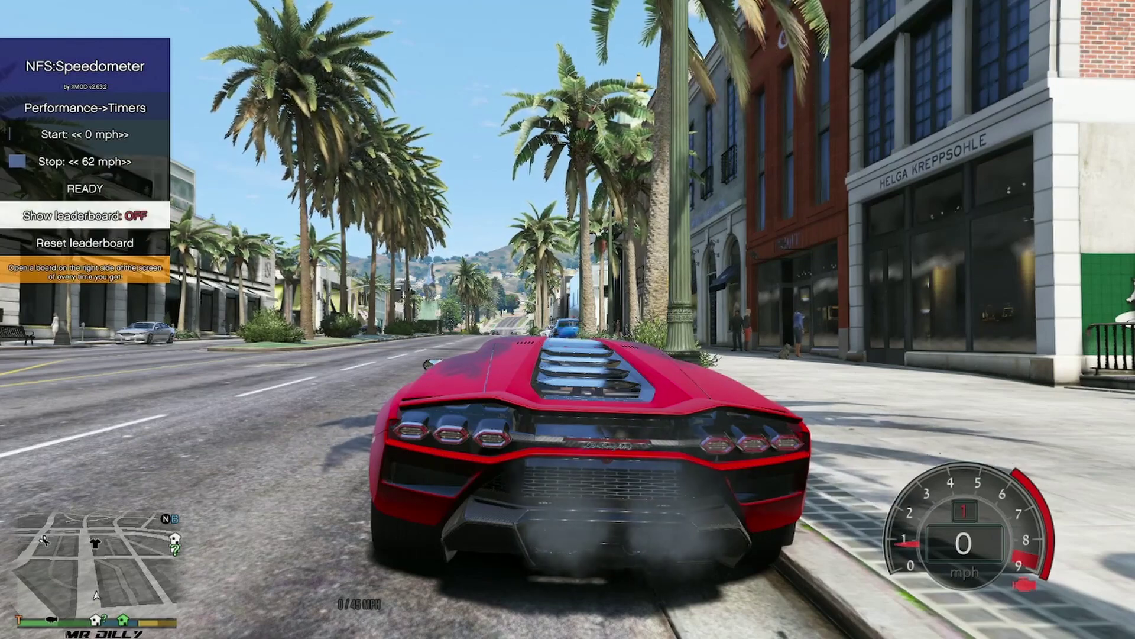
key(BackSpace)
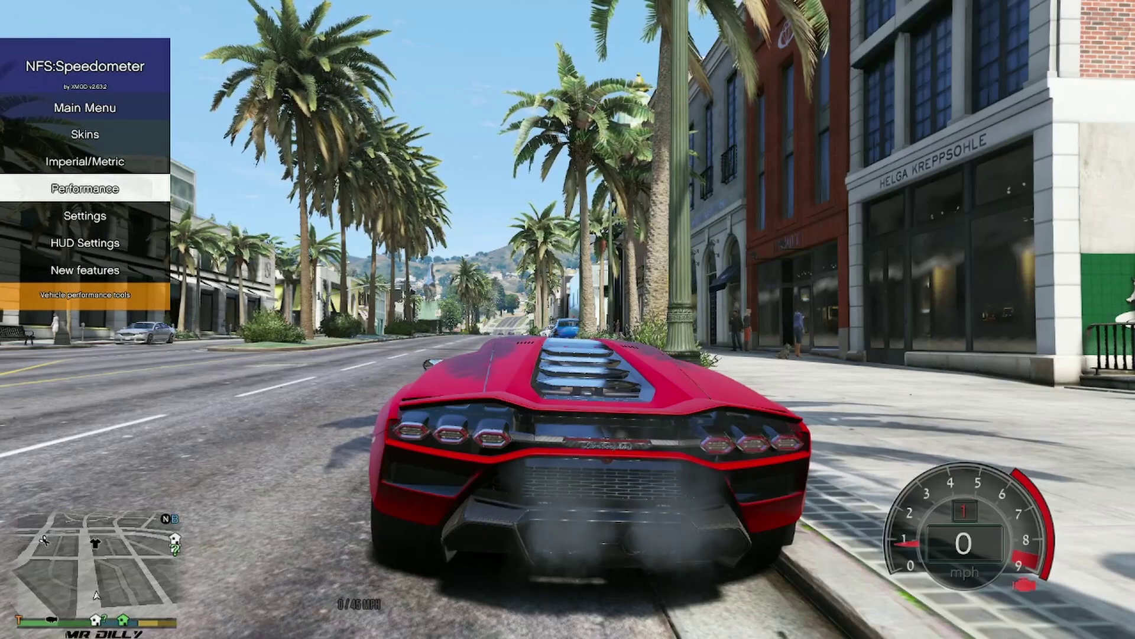
- Open the NFS:Speedometer Settings submenu and toggle its Night Light option twice
key(Down)
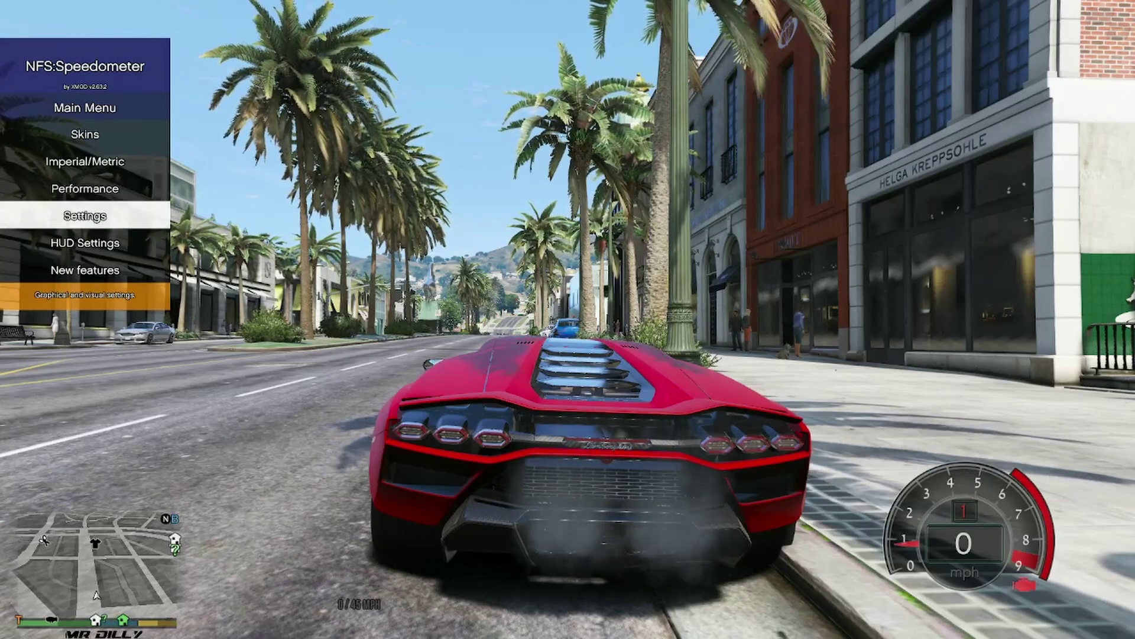
key(Return)
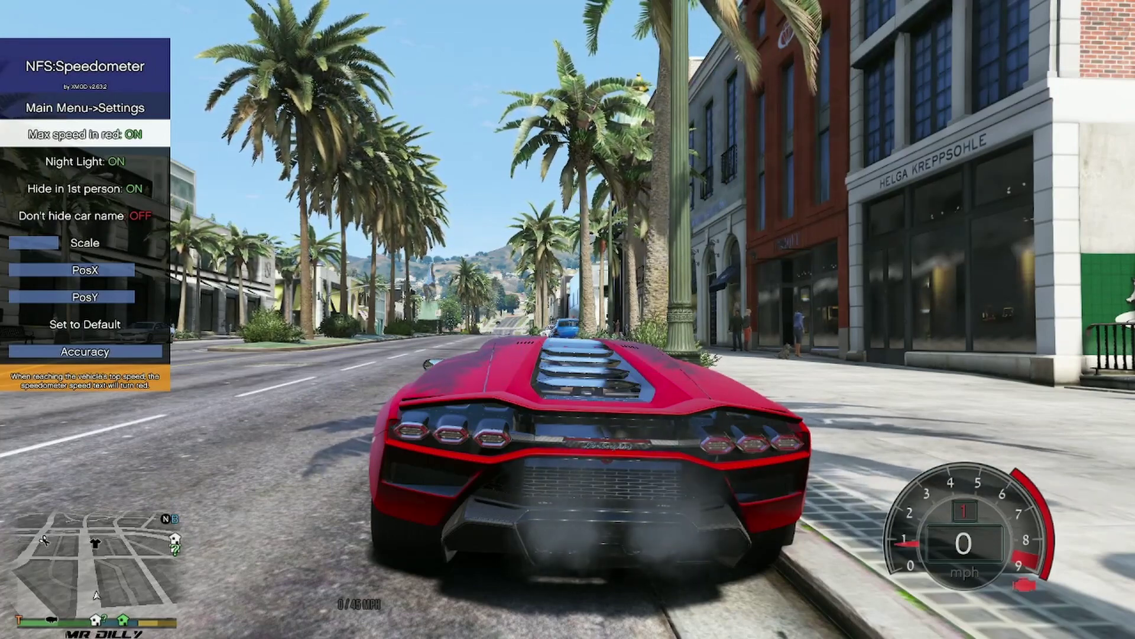
key(Down)
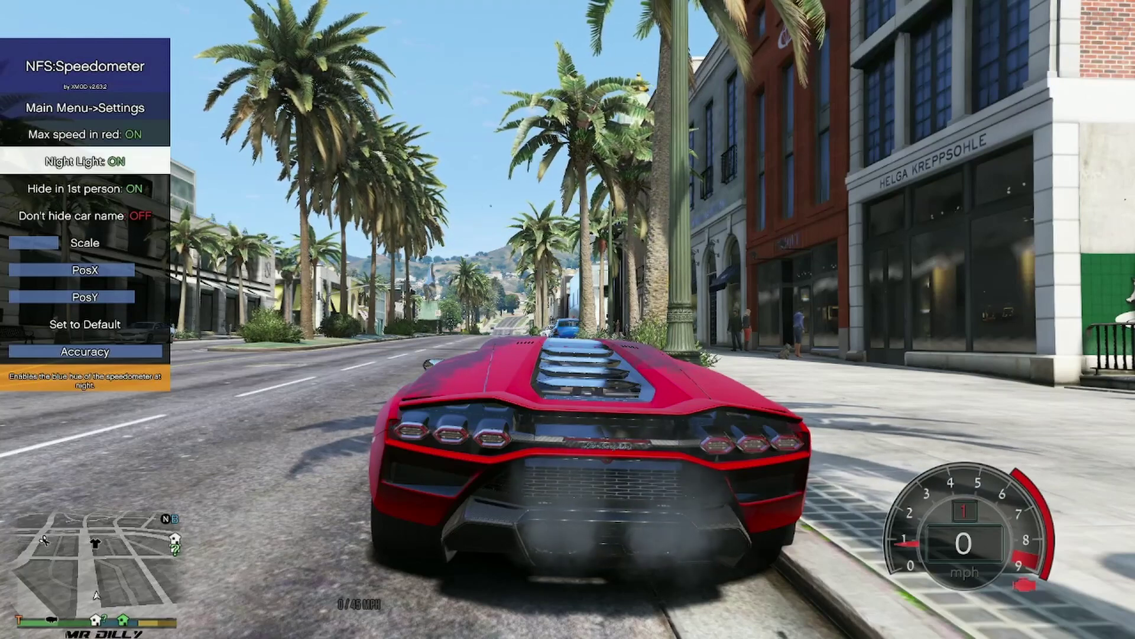
key(Return)
key(Return)
key(Return)
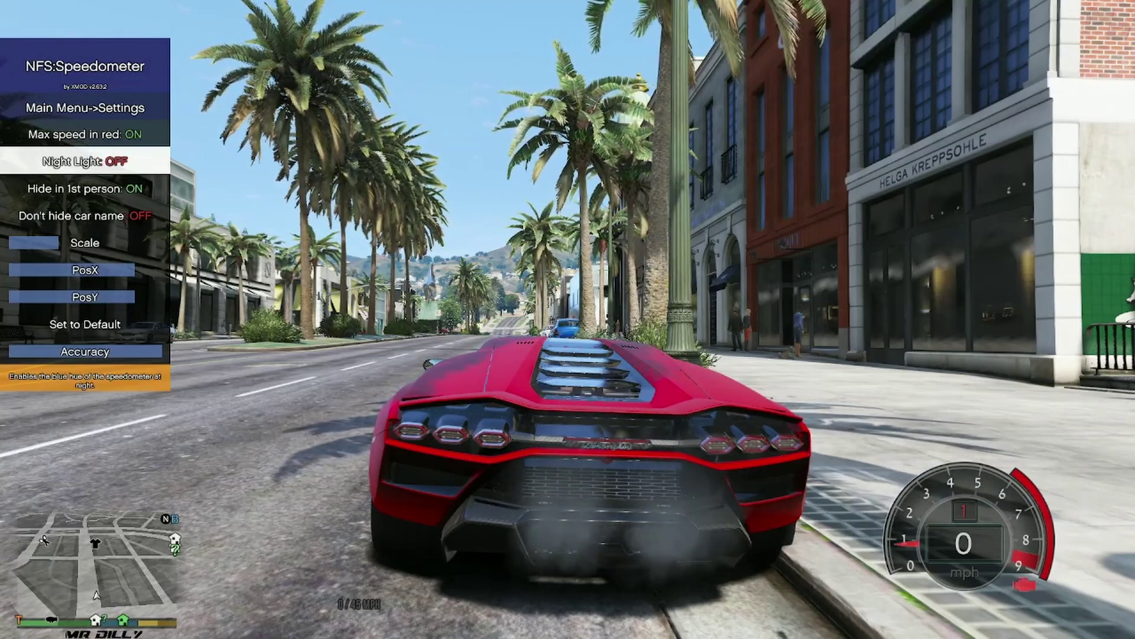
key(Return)
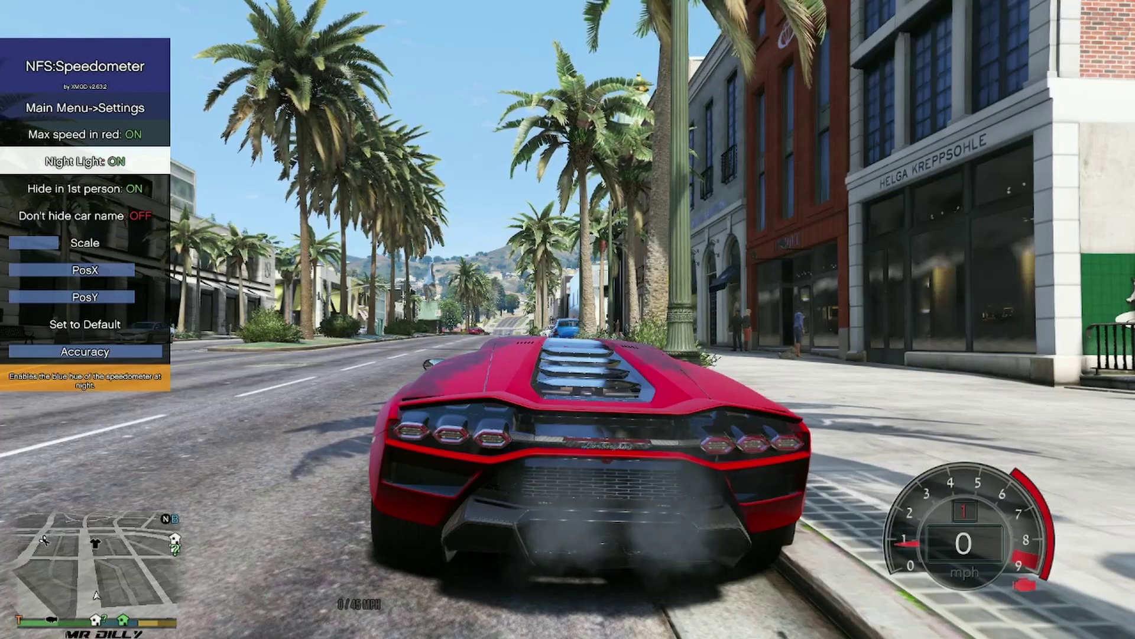